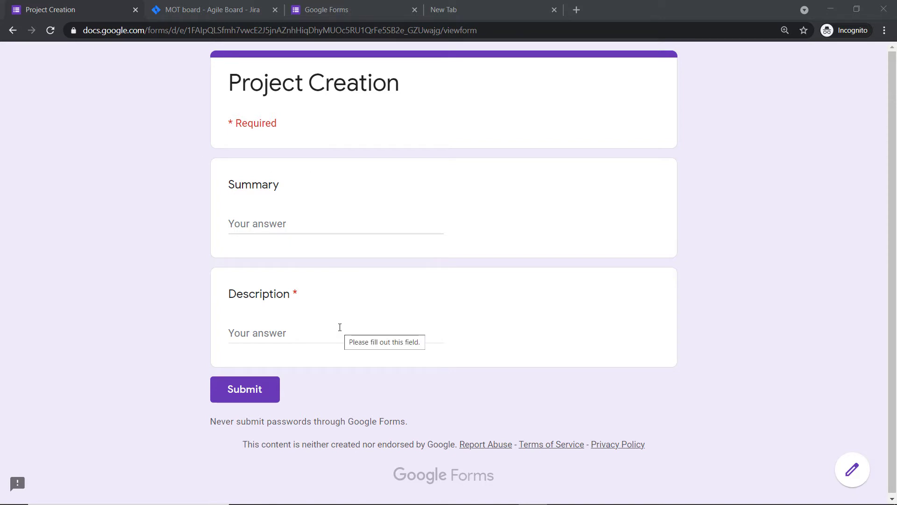
Submit the Project Creation form with summary "Python Error" and description "The For loop and While loop has failed".
click(271, 230)
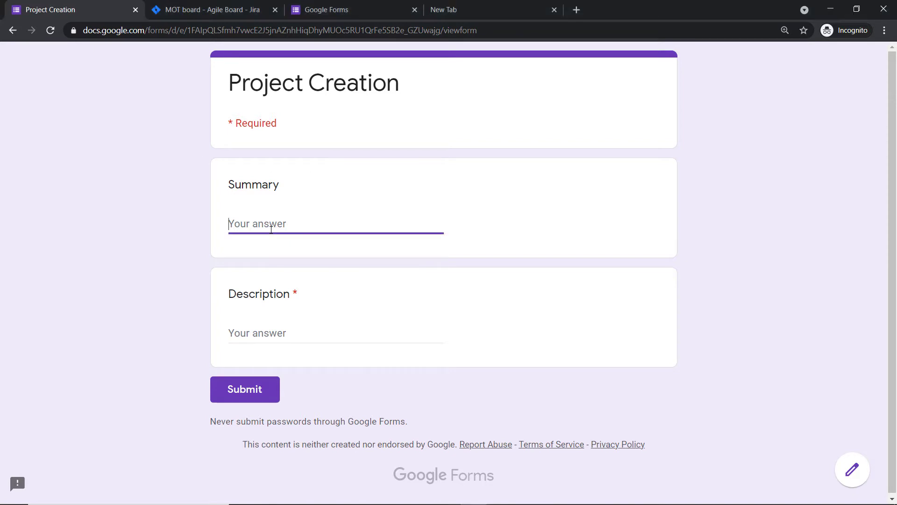
text(Ph)
key(BackSpace)
text(ython Error)
click(296, 330)
text(The )
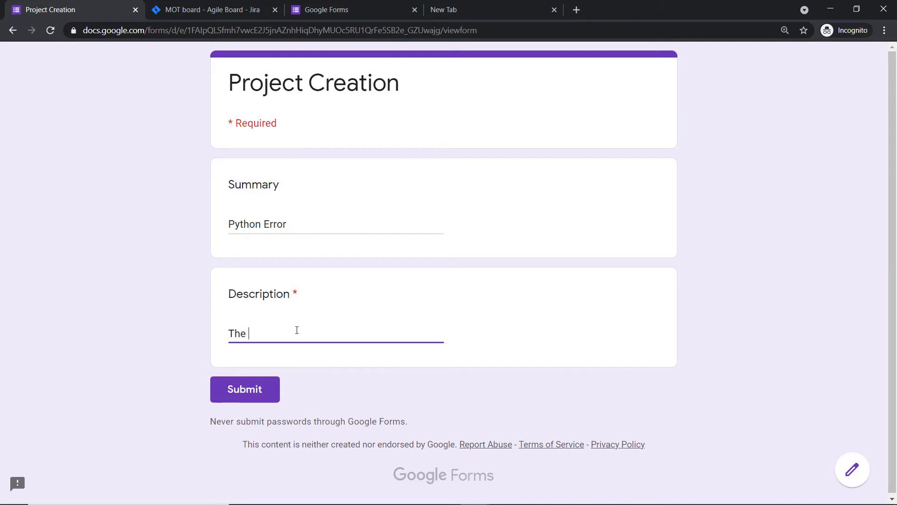
text(For loop and While loop)
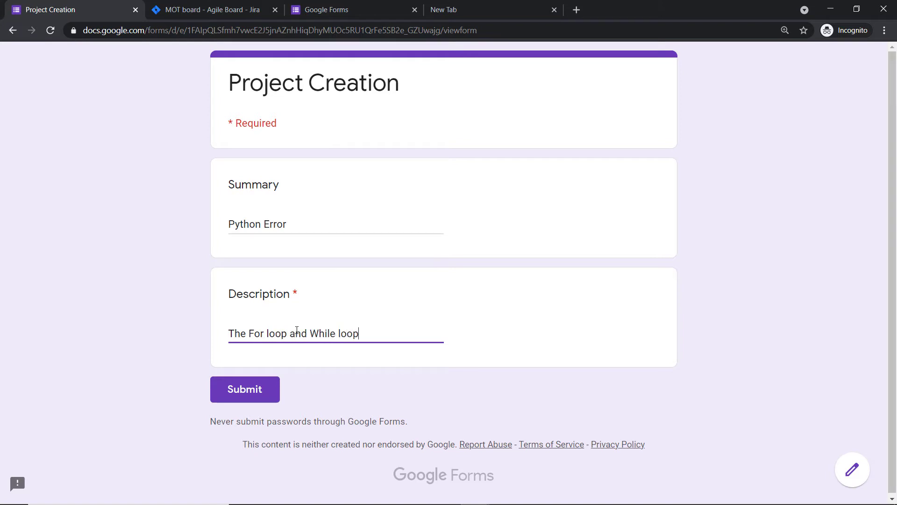
text( has failed)
click(273, 387)
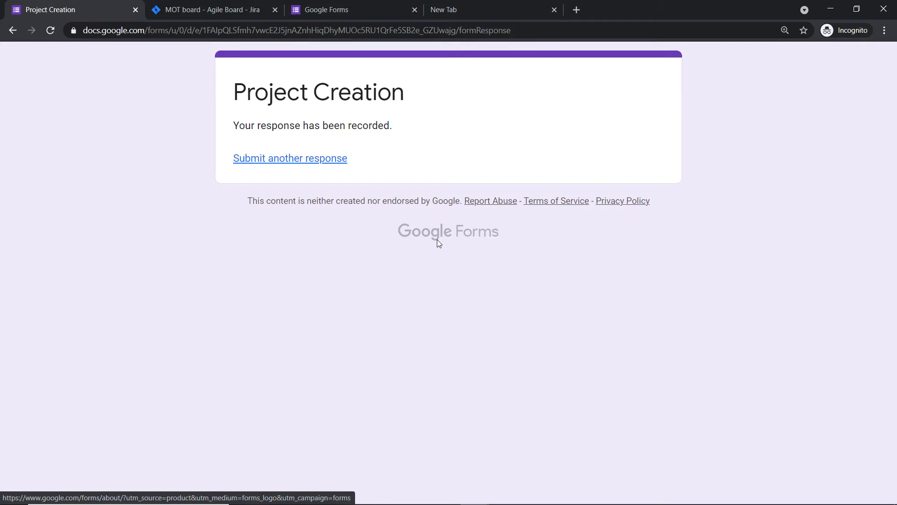
Switch to the Jira MOT board, reload it, view the Python Error issue's details and close them.
click(213, 10)
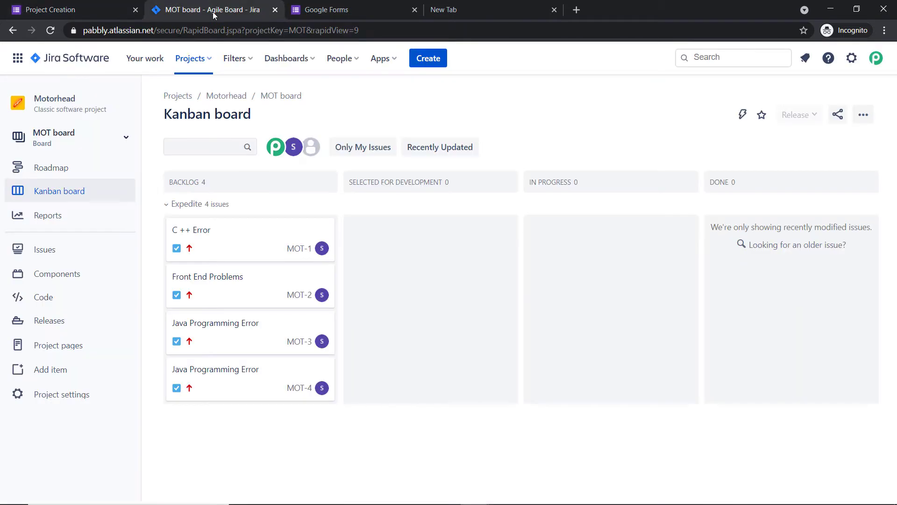
click(50, 31)
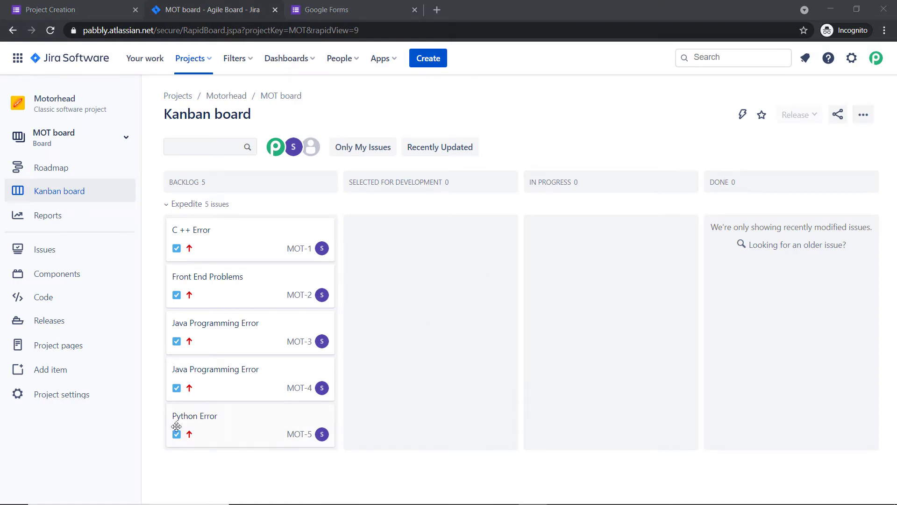
click(207, 426)
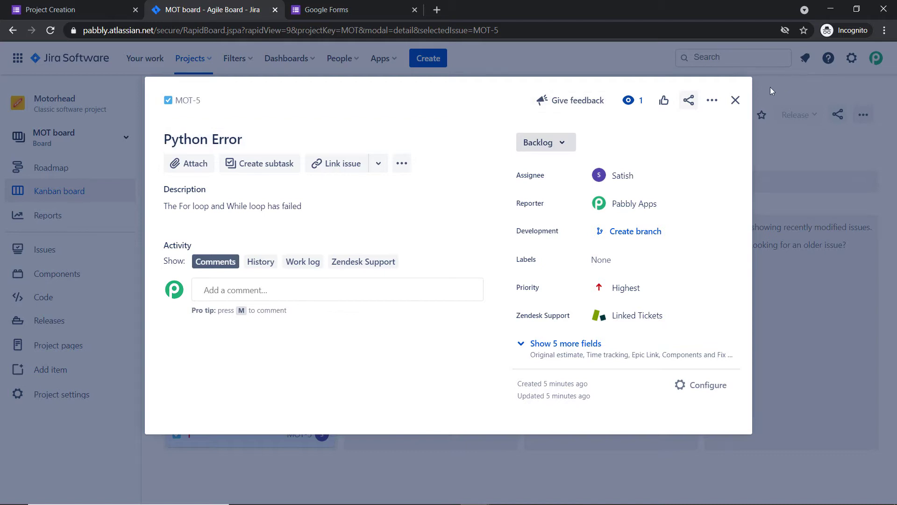
click(735, 100)
Go to pabbly.com in the empty tab, sign in to the account and open the Connect application.
click(439, 11)
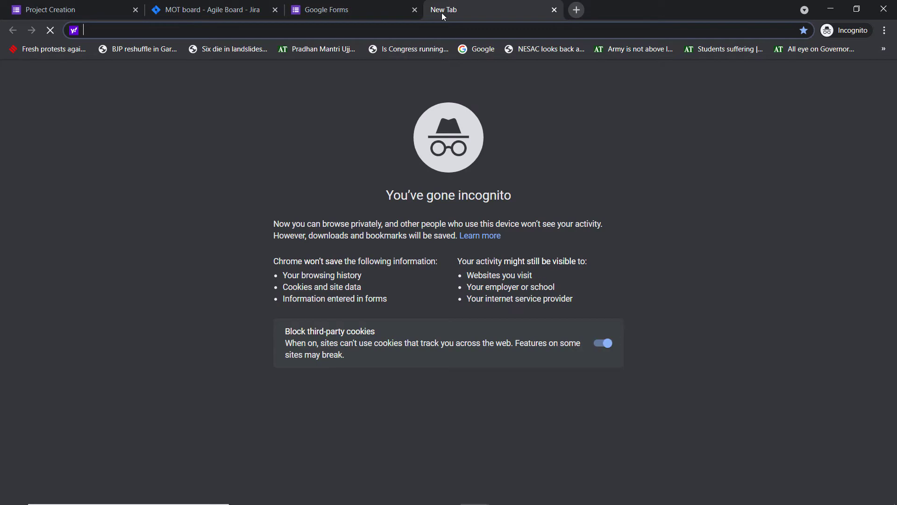
text(pabbly.com)
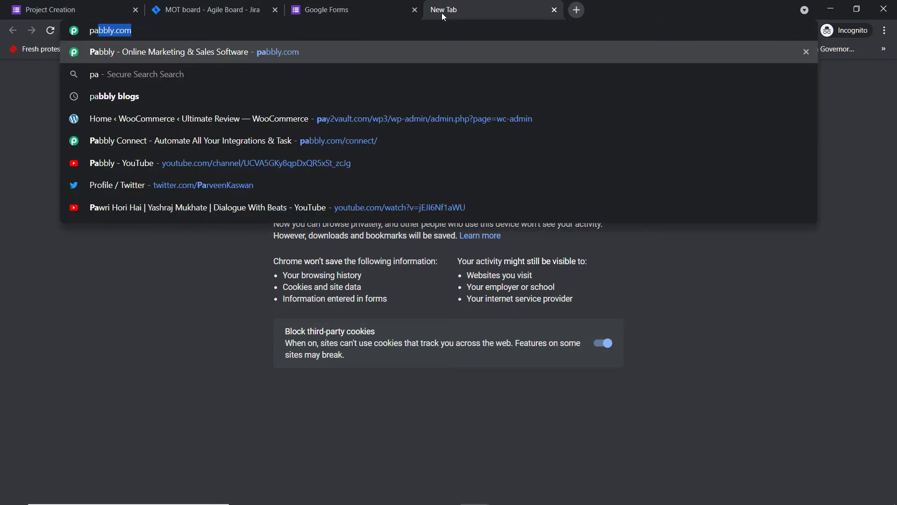
key(Return)
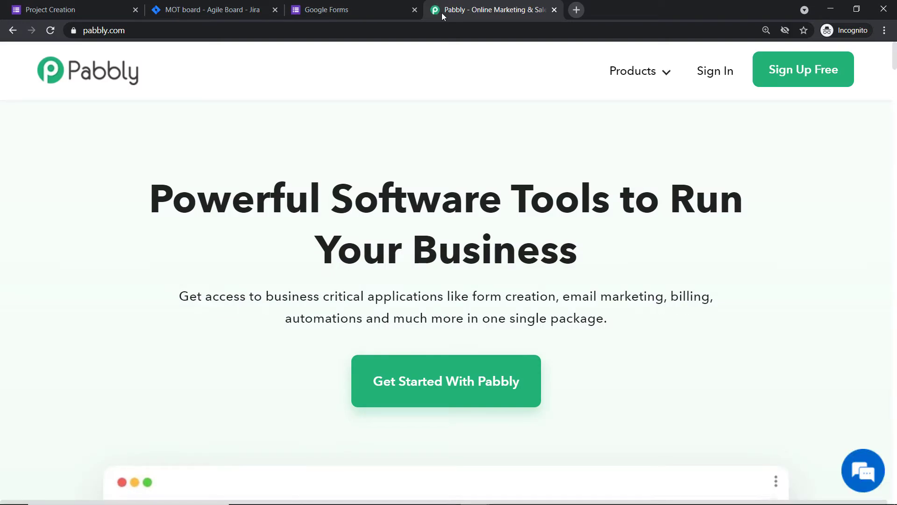
click(720, 79)
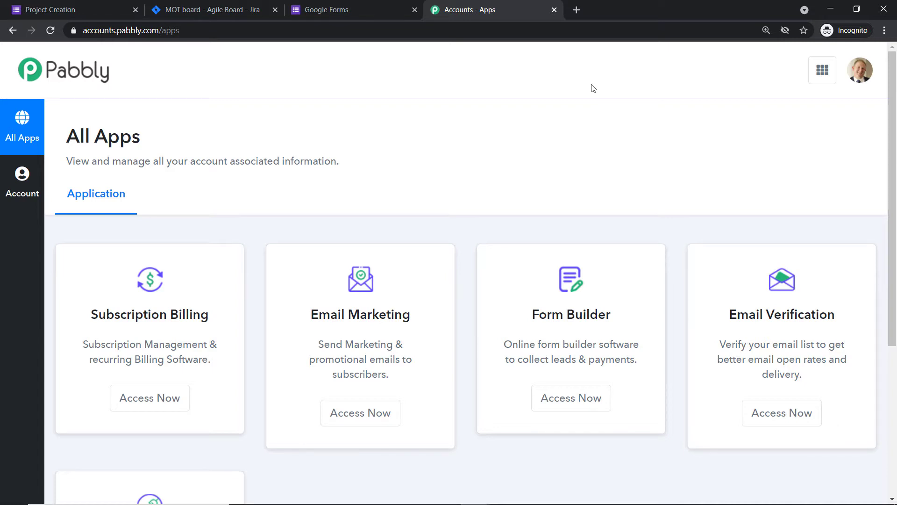
scroll(597, 107, down, 5)
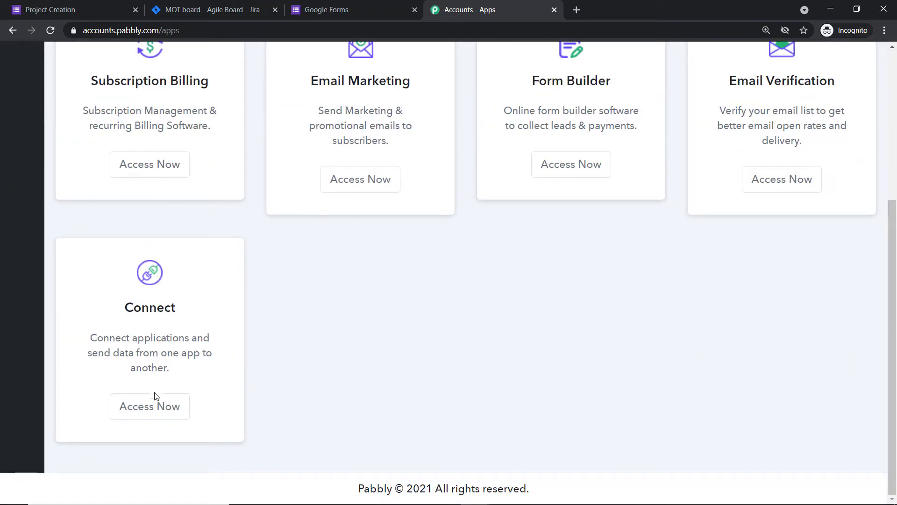
click(159, 411)
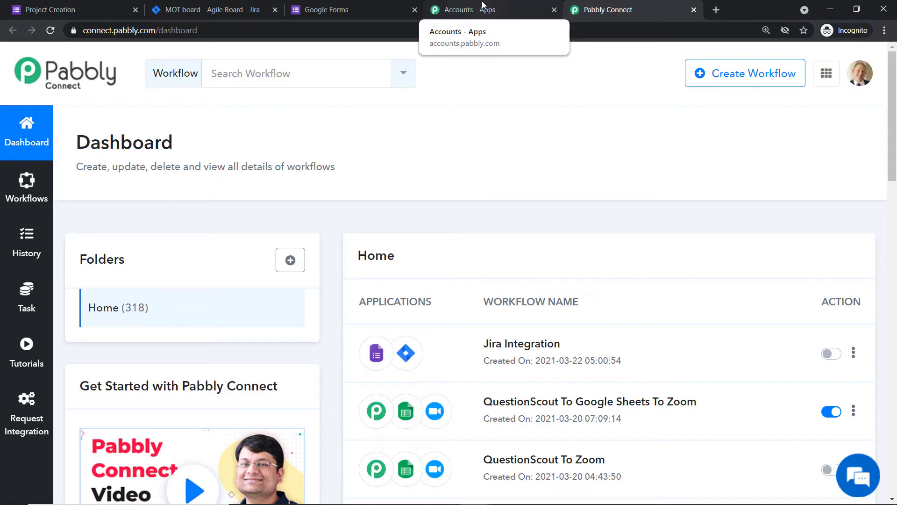
Create a new workflow named "Google Forms To Jira".
click(740, 83)
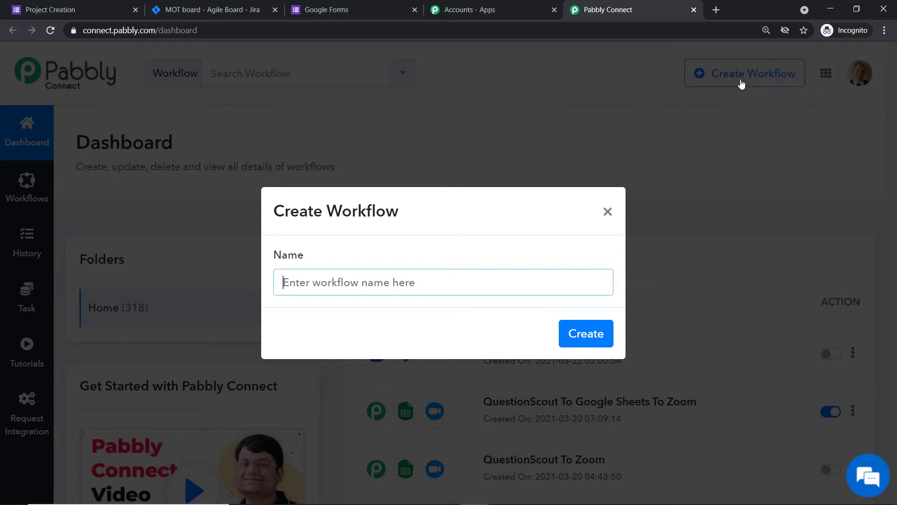
text(Googl)
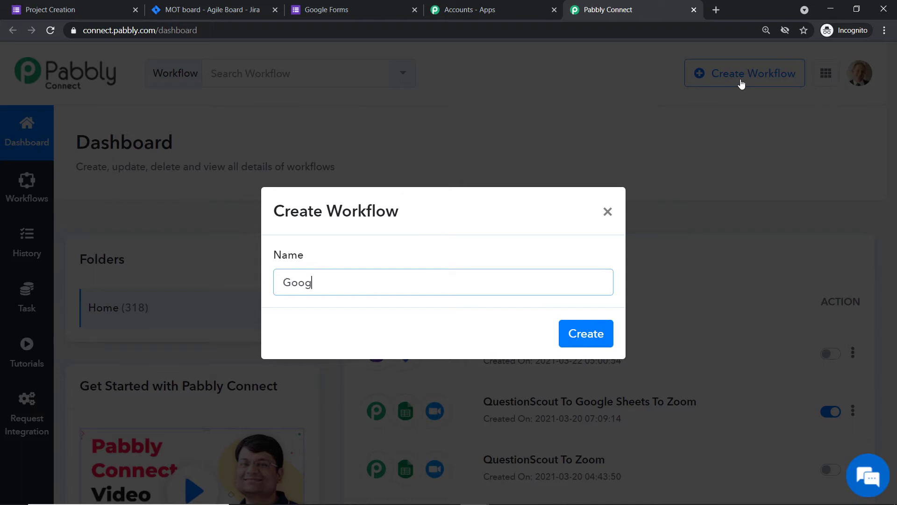
text(e Forms To Jira)
click(602, 331)
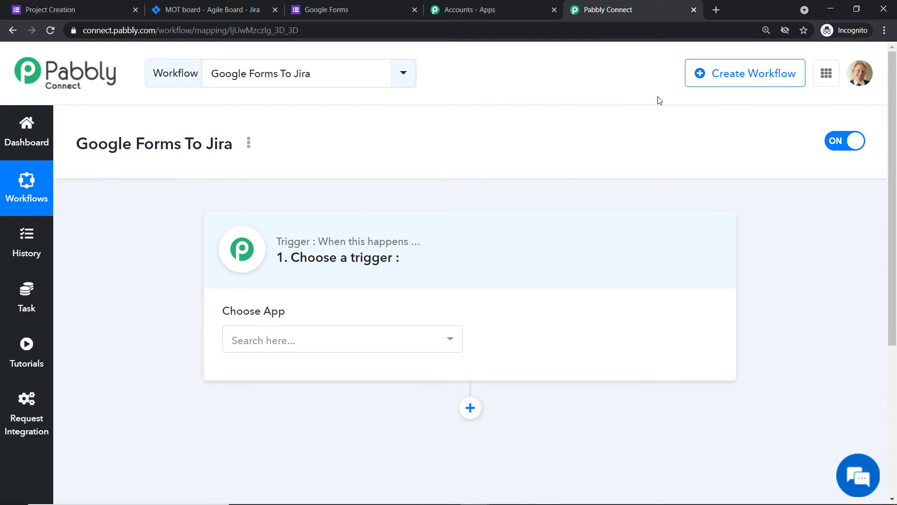
Set the workflow trigger to Google Forms with the event New Response in Spreadsheet.
click(359, 340)
text(google)
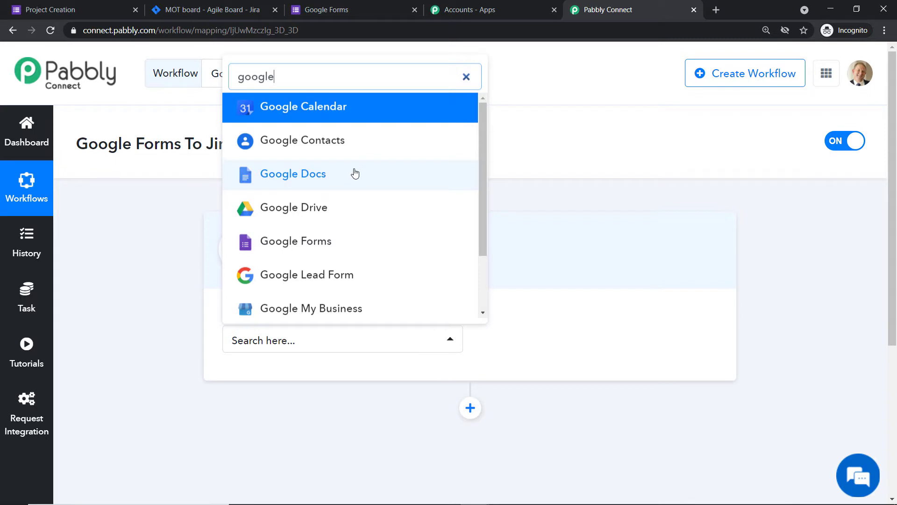
click(319, 251)
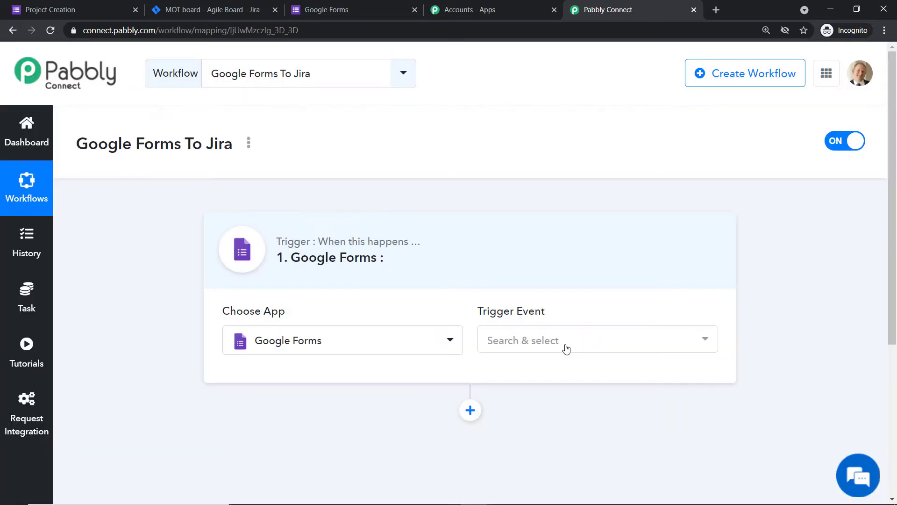
click(564, 349)
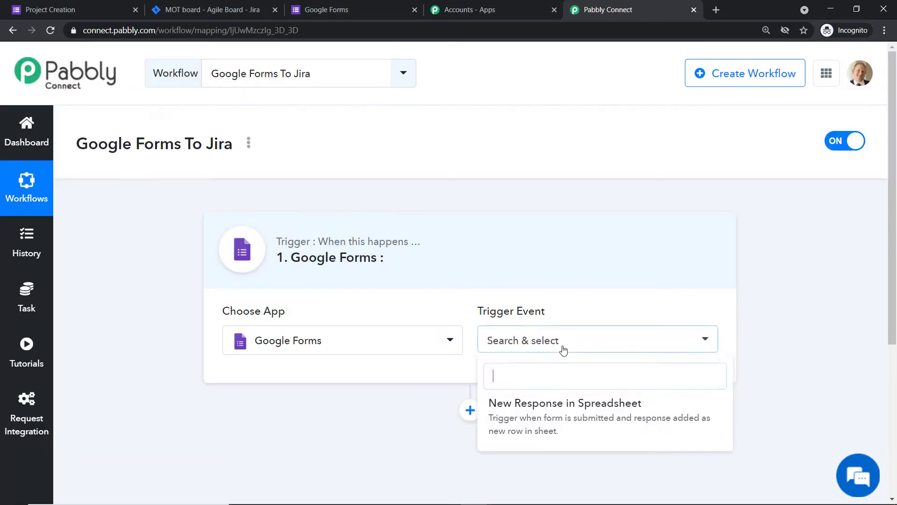
click(556, 422)
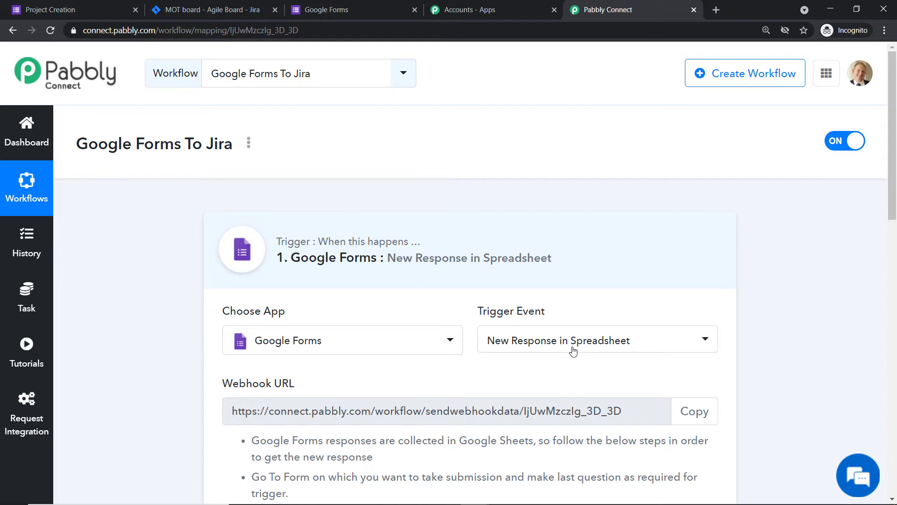
click(574, 350)
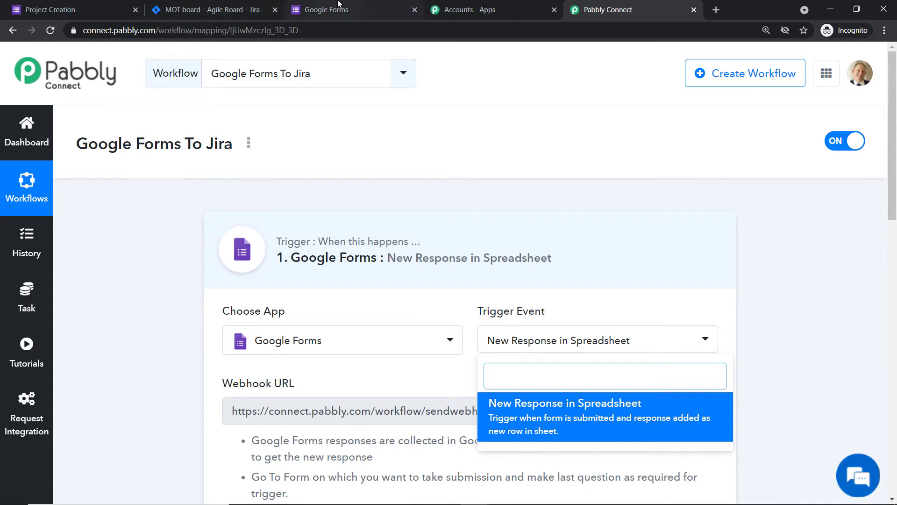
Switch to Google Forms, open the Jira Issue Creation form and change its Description question to Short answer.
click(327, 10)
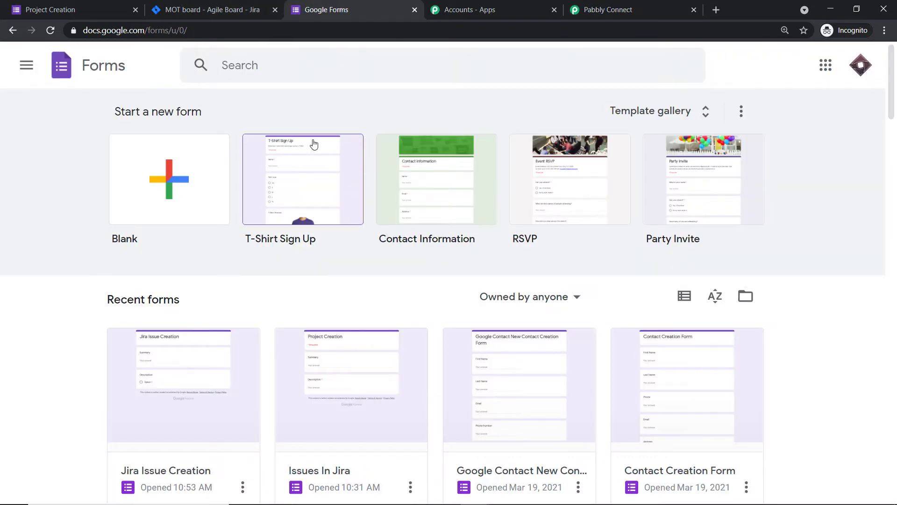
scroll(312, 142, down, 1)
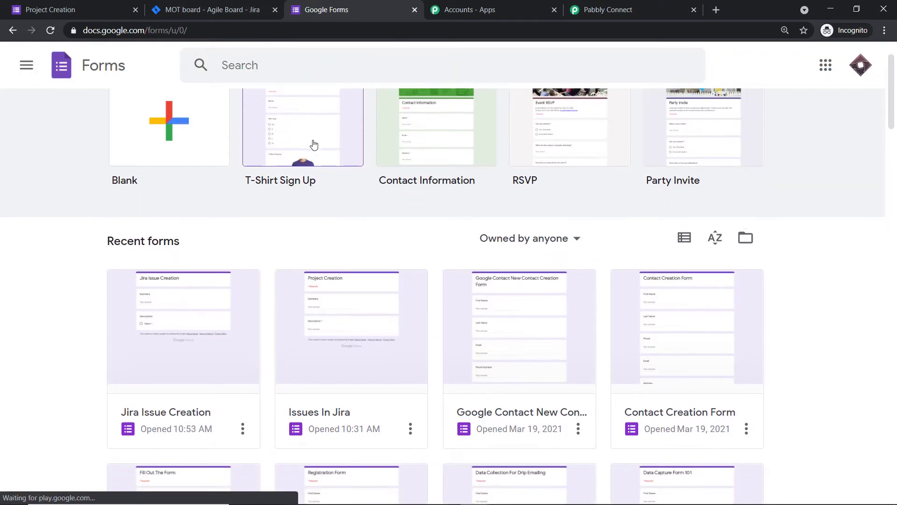
click(178, 332)
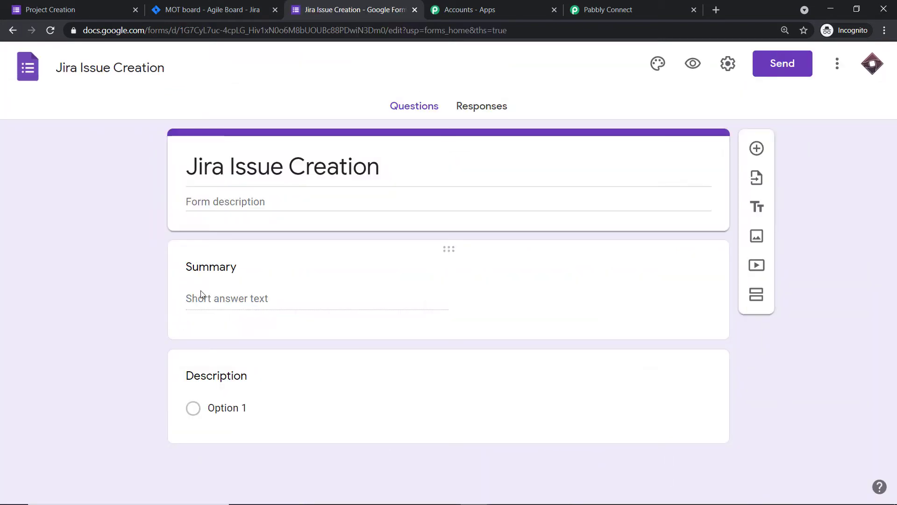
click(381, 397)
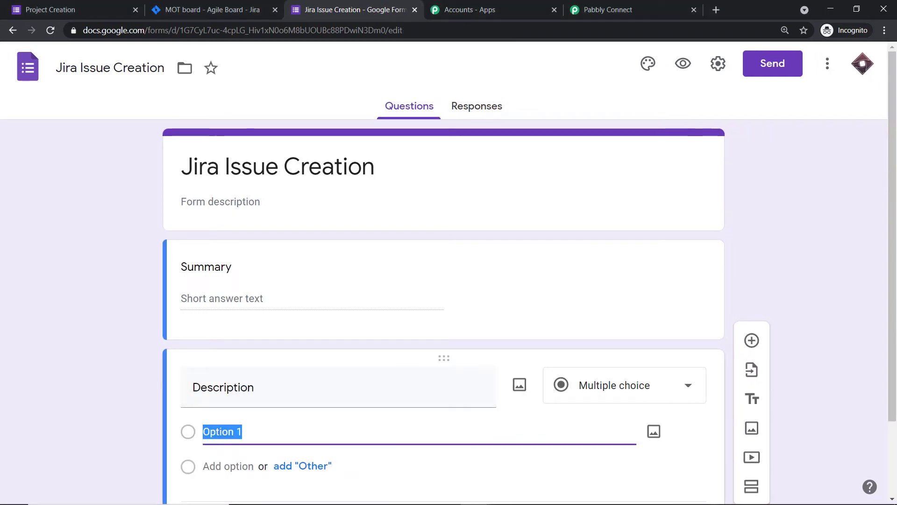
click(591, 334)
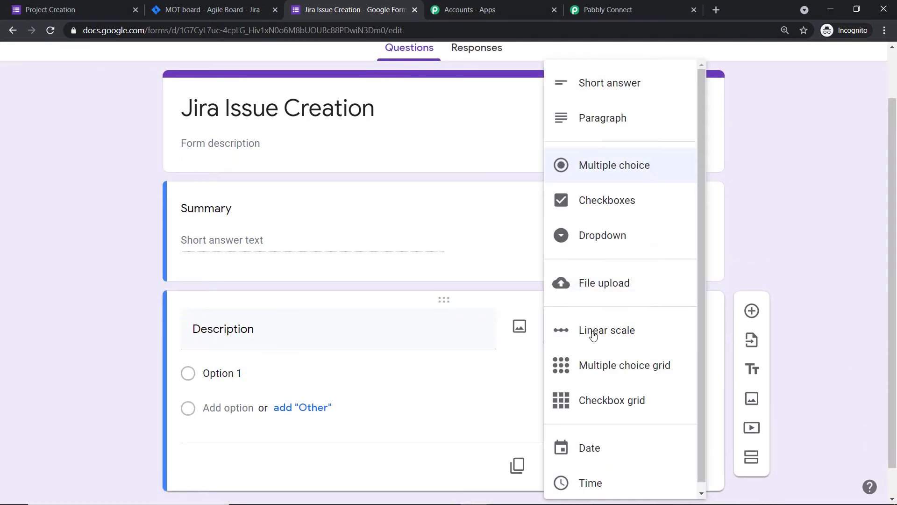
click(599, 97)
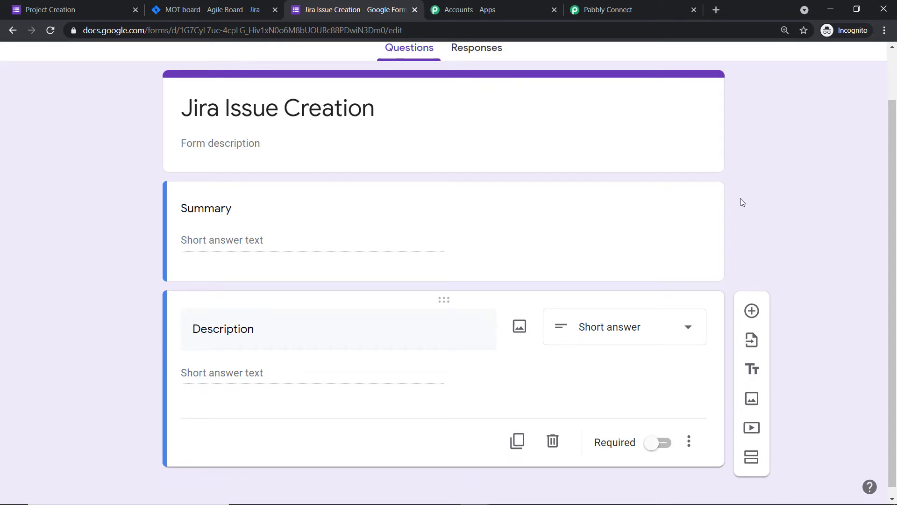
Make the Description question of the Jira Issue Creation form required.
scroll(746, 201, up, 2)
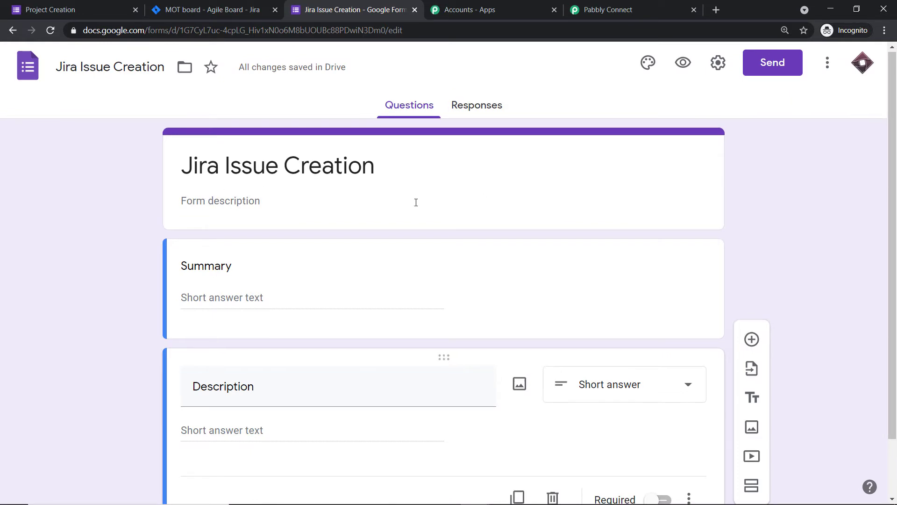
scroll(416, 202, down, 2)
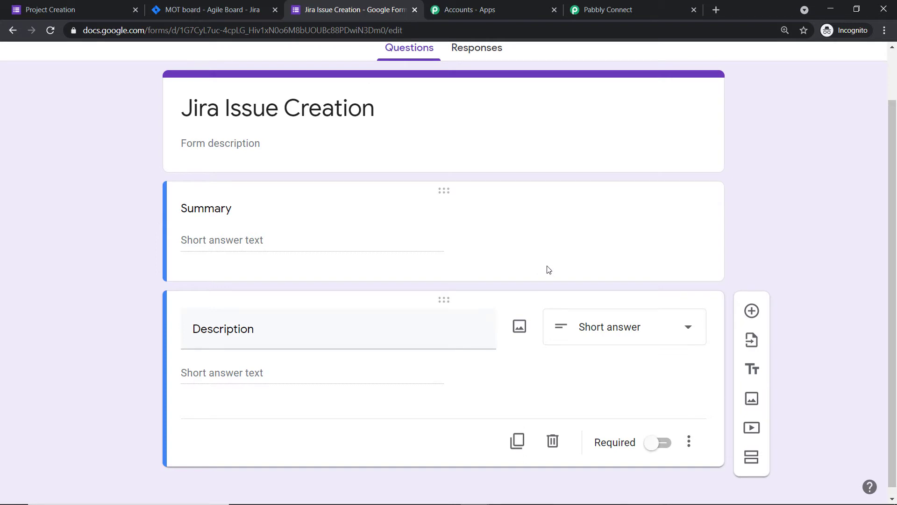
scroll(560, 308, down, 1)
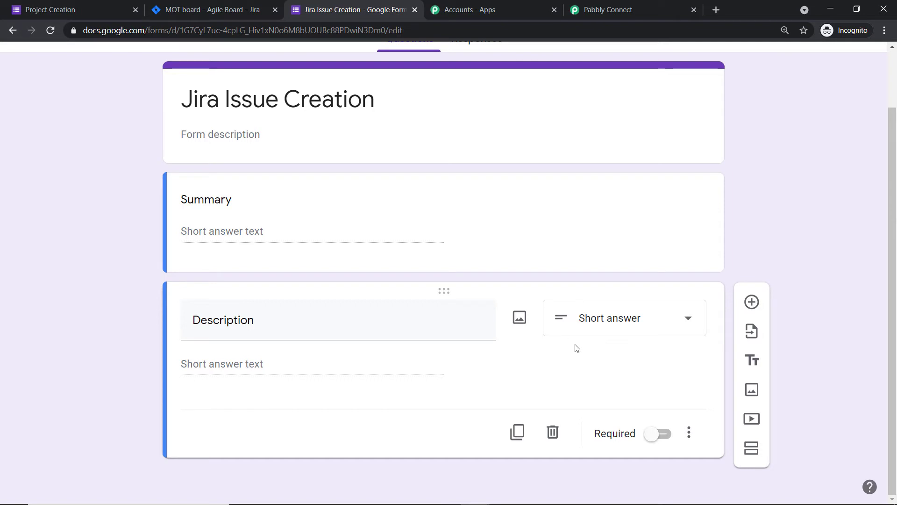
click(666, 438)
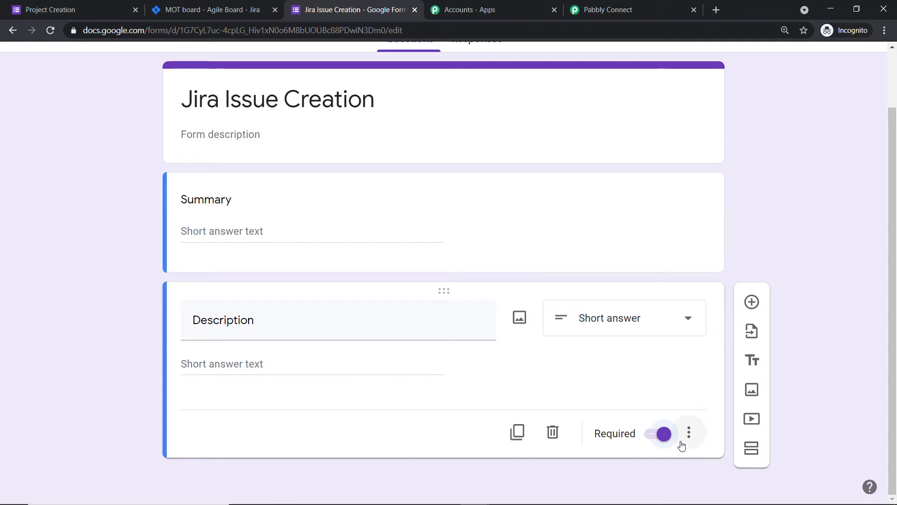
Create a new spreadsheet as the destination for the form's responses.
scroll(676, 432, up, 2)
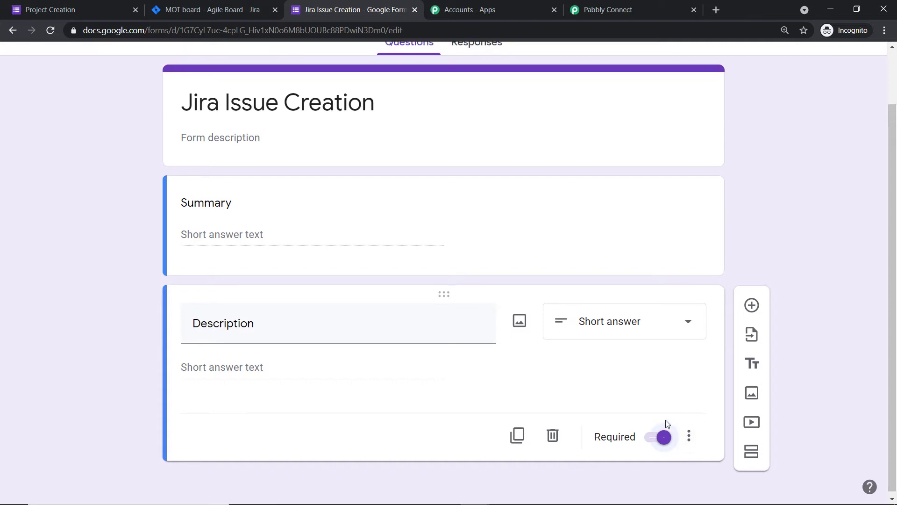
click(471, 110)
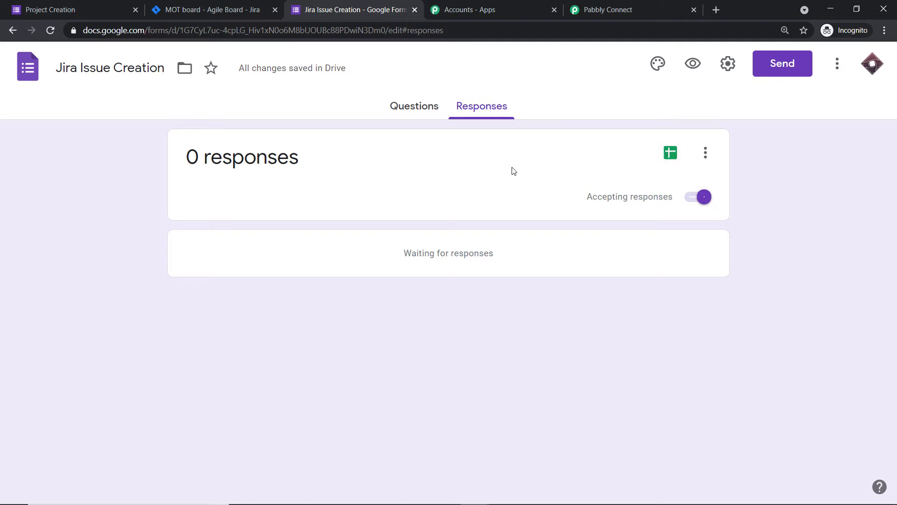
click(672, 155)
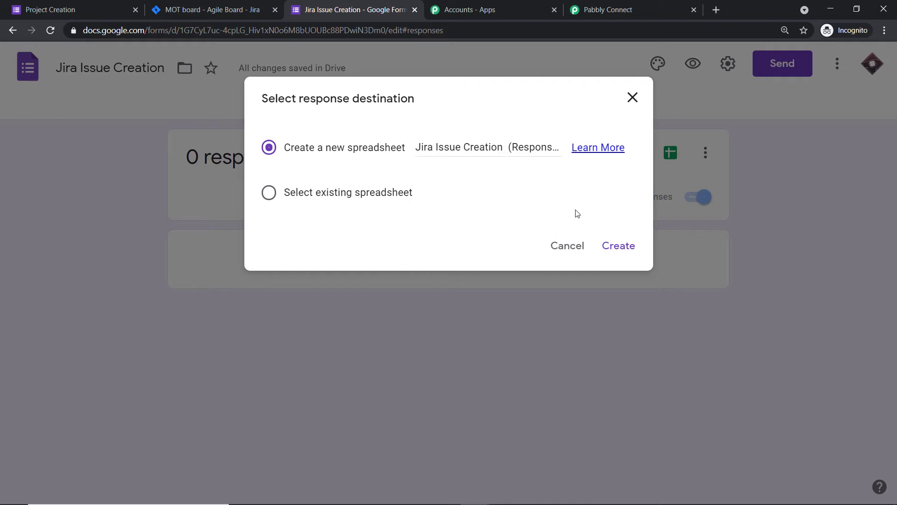
click(619, 246)
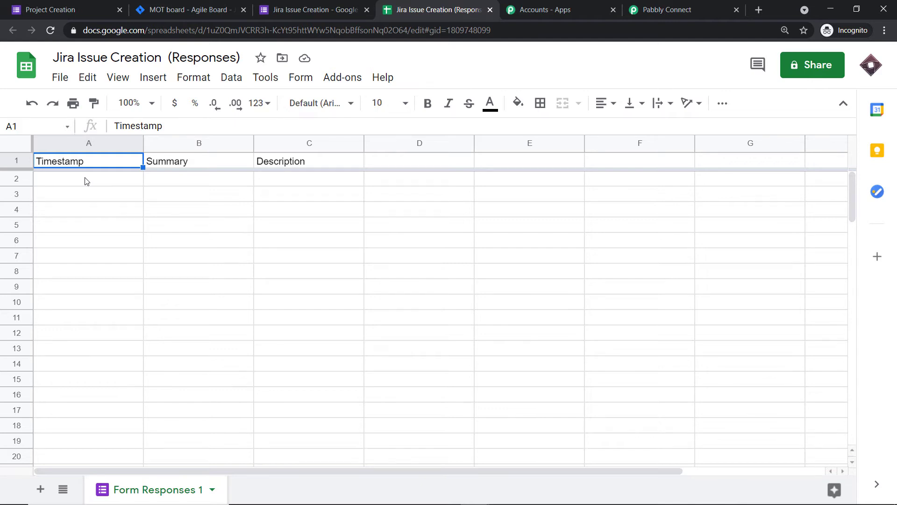
Compare the Summary and Description questions of the Jira Issue Creation form with the columns of its response spreadsheet.
click(70, 9)
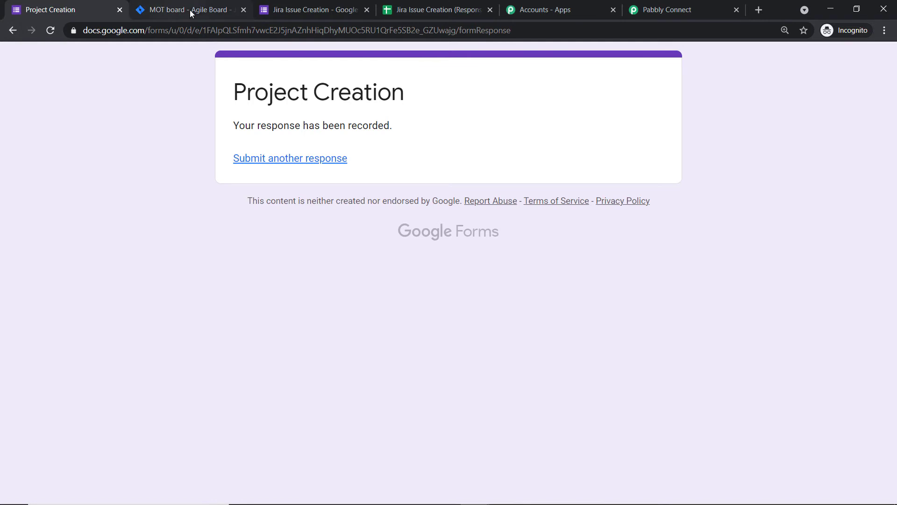
click(270, 6)
click(422, 112)
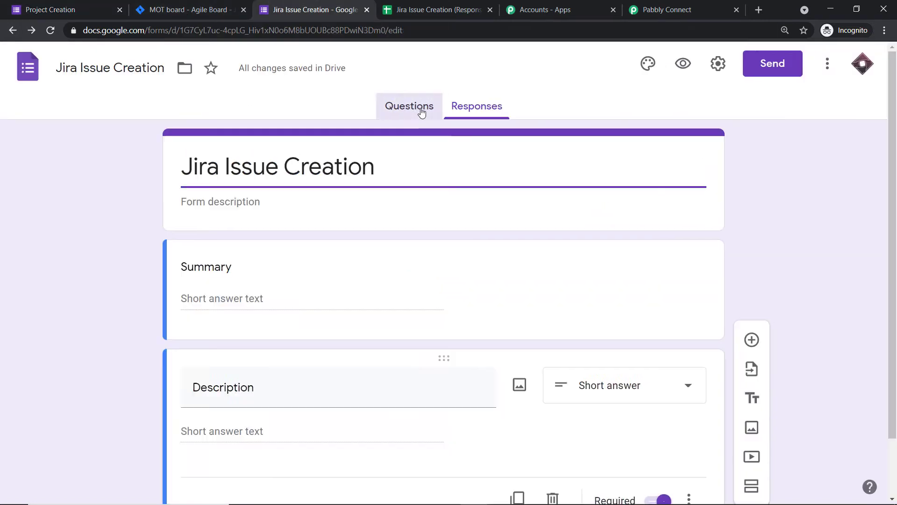
scroll(251, 244, down, 1)
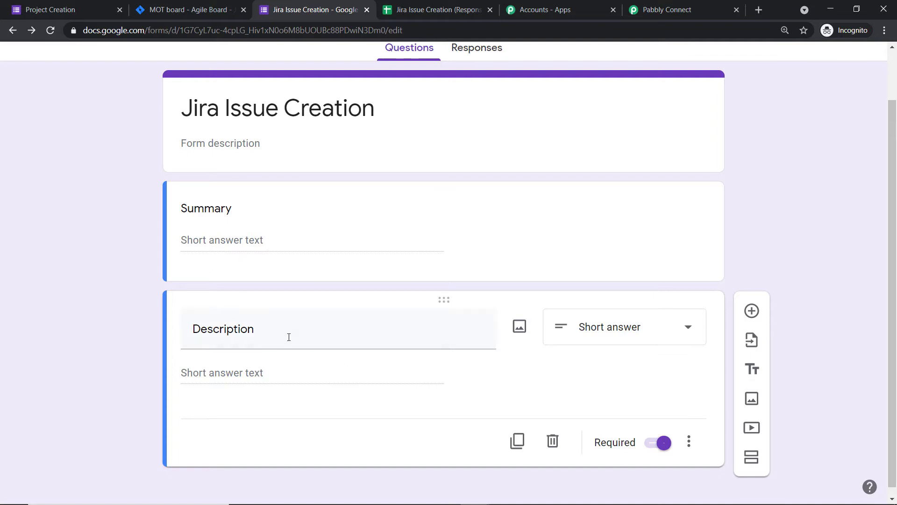
key(ctrl+Tab)
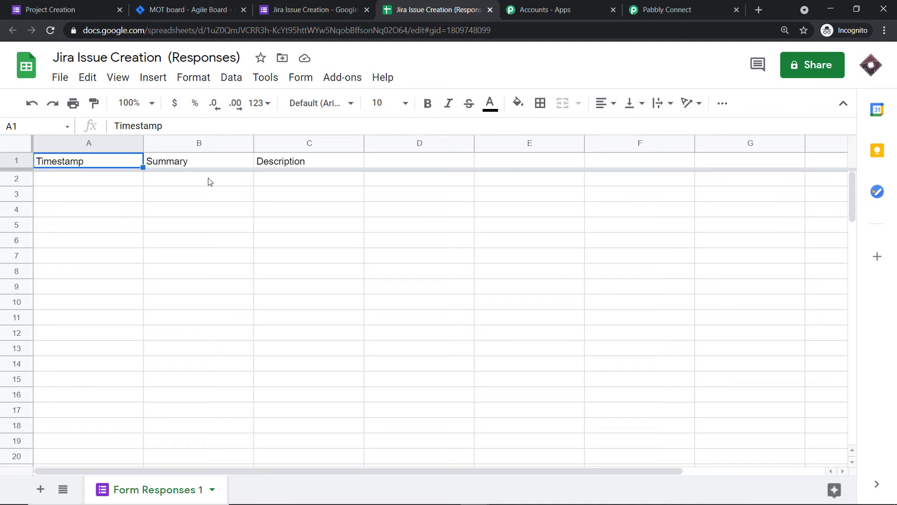
Search the Google Workspace Marketplace for the Pabbly Connect Webhooks add-on, check whether it is installed, and close the marketplace.
click(349, 80)
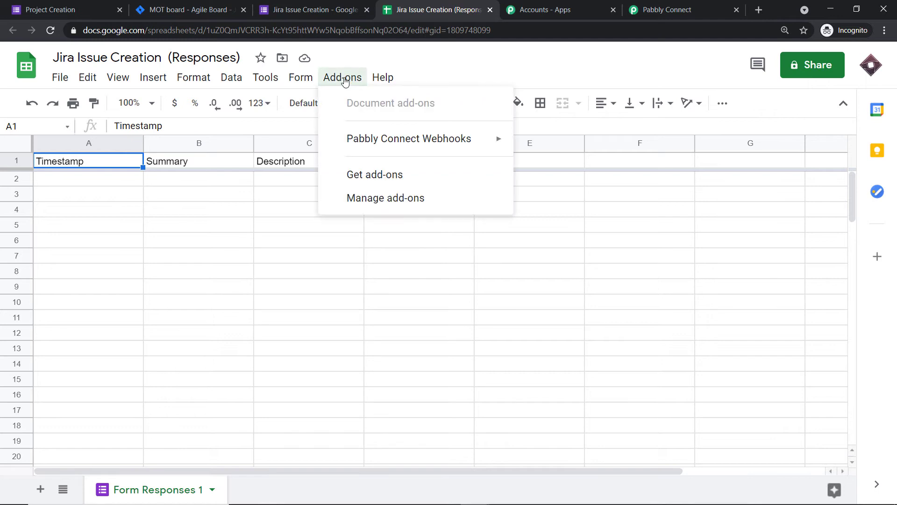
mouse_move(350, 136)
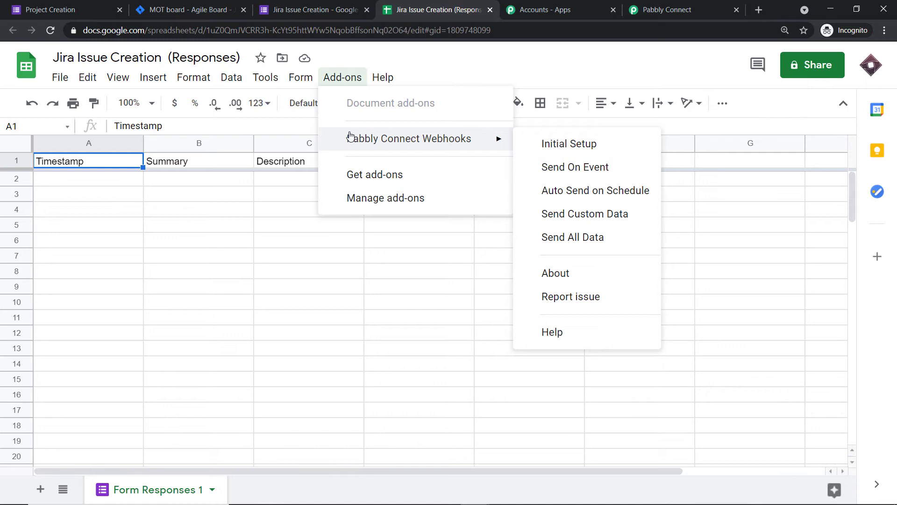
click(380, 175)
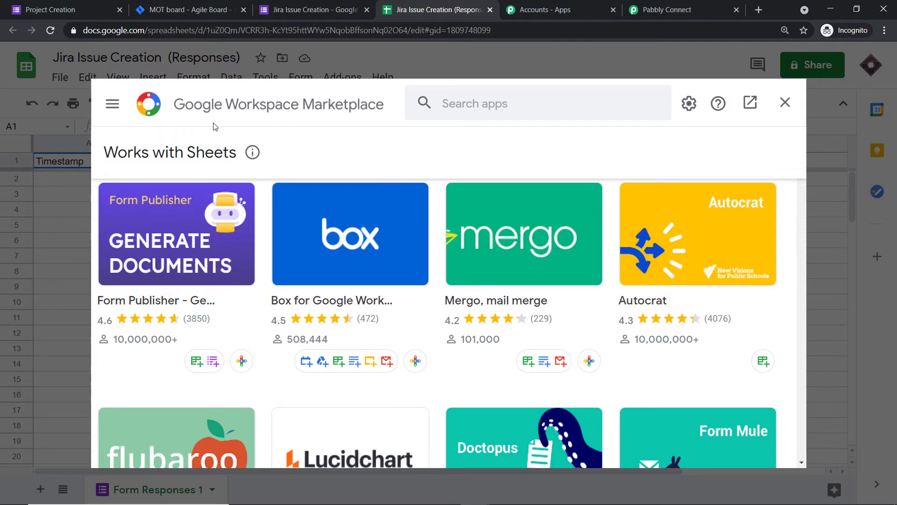
click(469, 103)
text(pa)
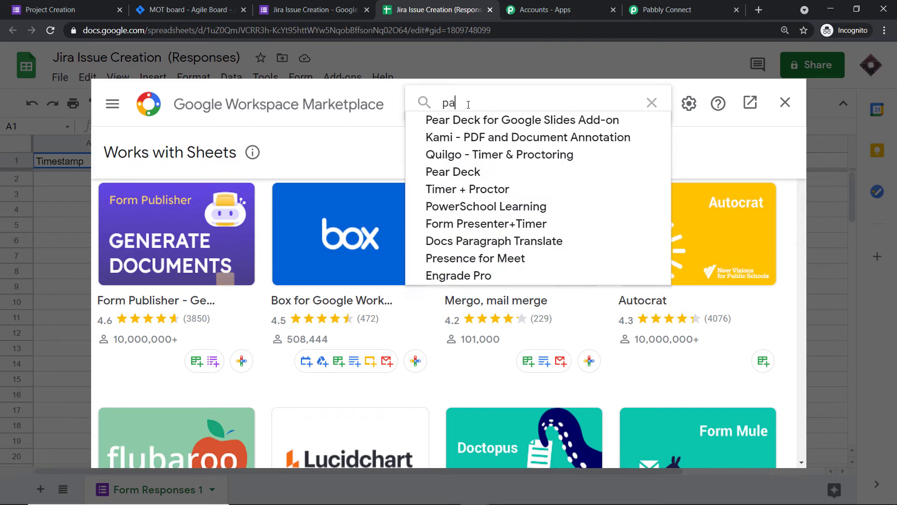
text(bbly)
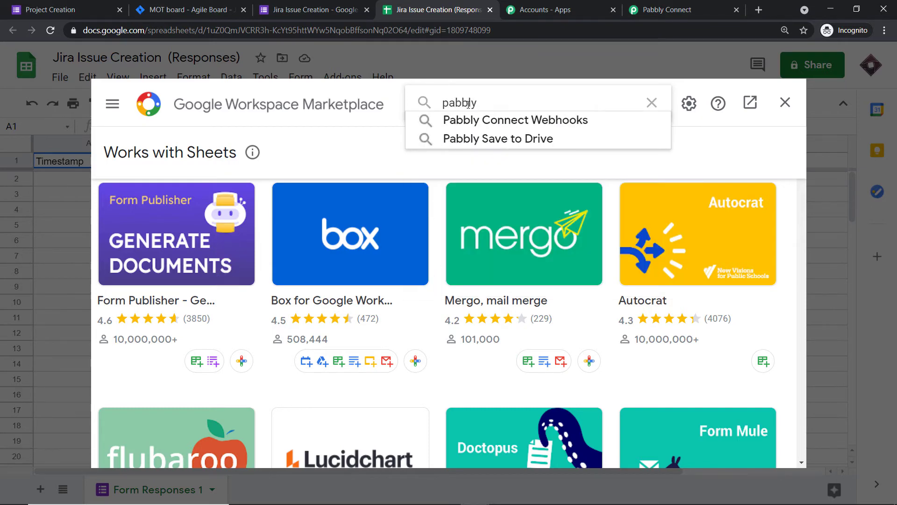
click(502, 120)
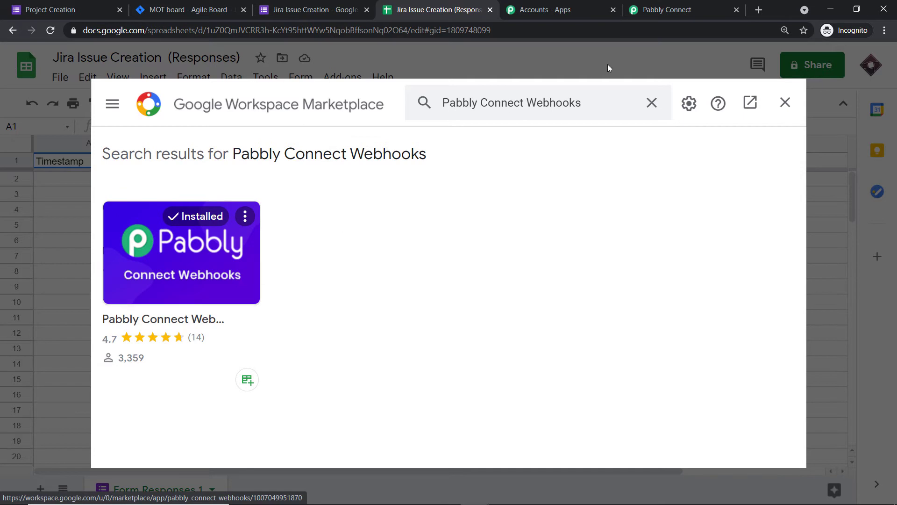
click(785, 103)
Open the initial setup of the Pabbly Connect Webhooks add-on and set the trigger column to C.
click(342, 78)
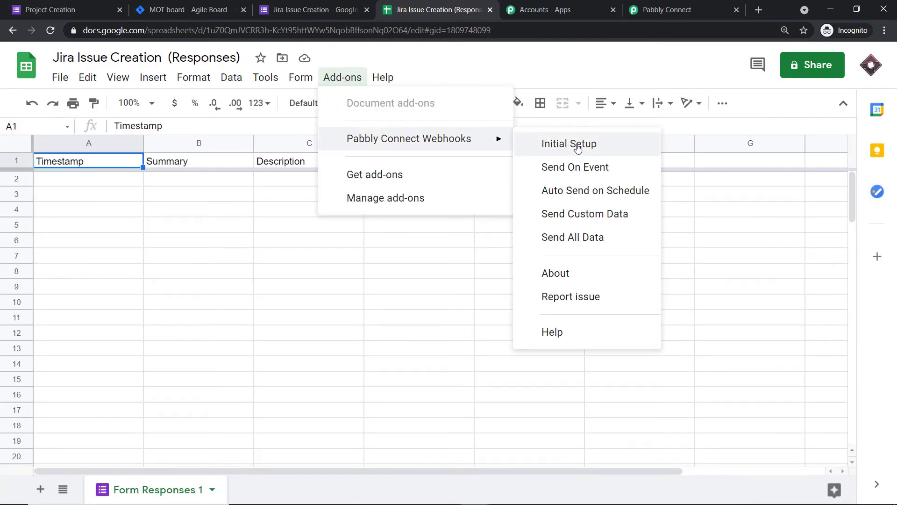
click(578, 146)
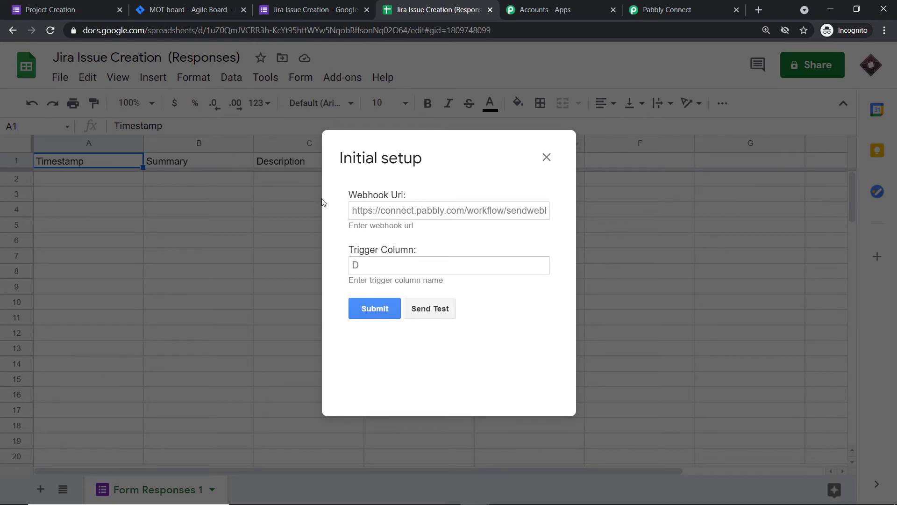
click(436, 267)
click(355, 266)
text(C)
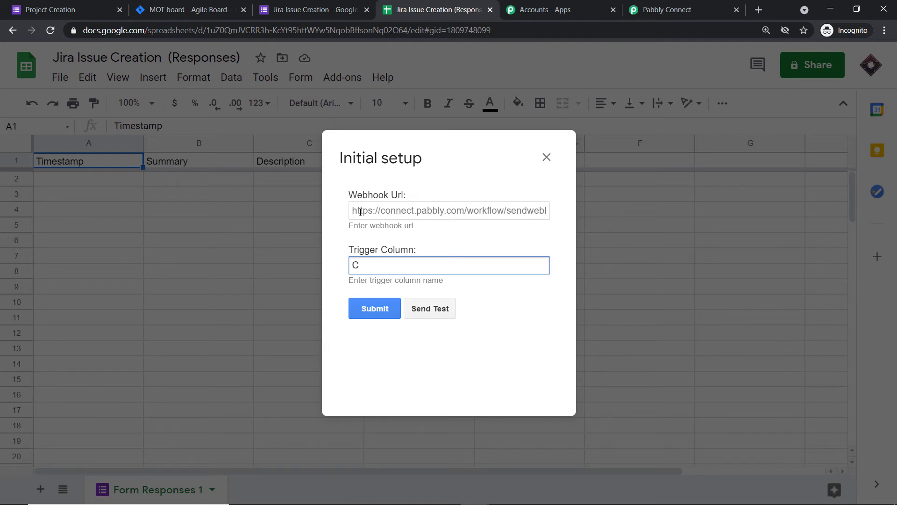
Copy the webhook URL from the Google Forms trigger in Pabbly Connect into the add-on's initial setup and submit the setup.
click(360, 212)
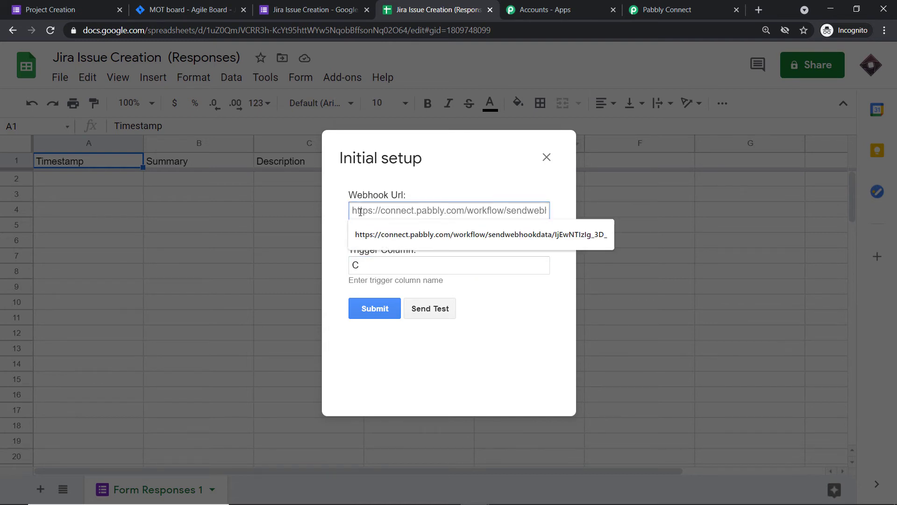
click(673, 9)
scroll(757, 290, down, 4)
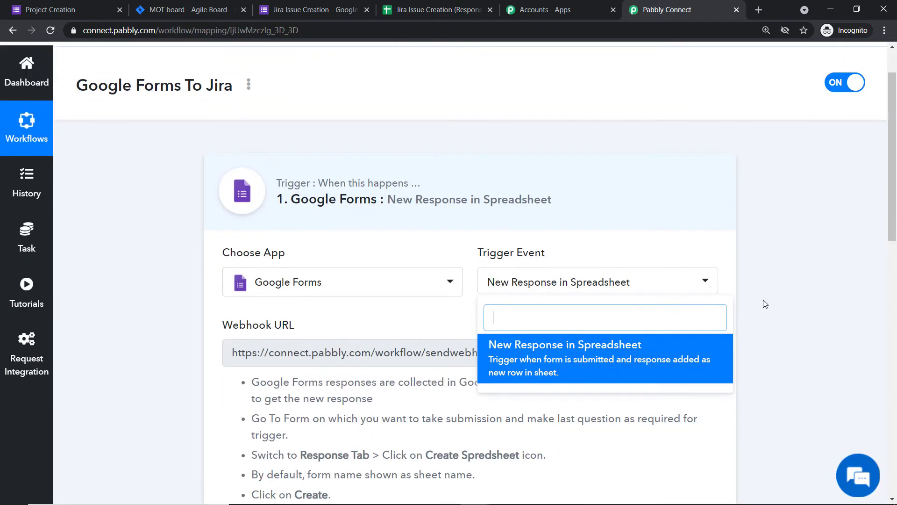
click(696, 237)
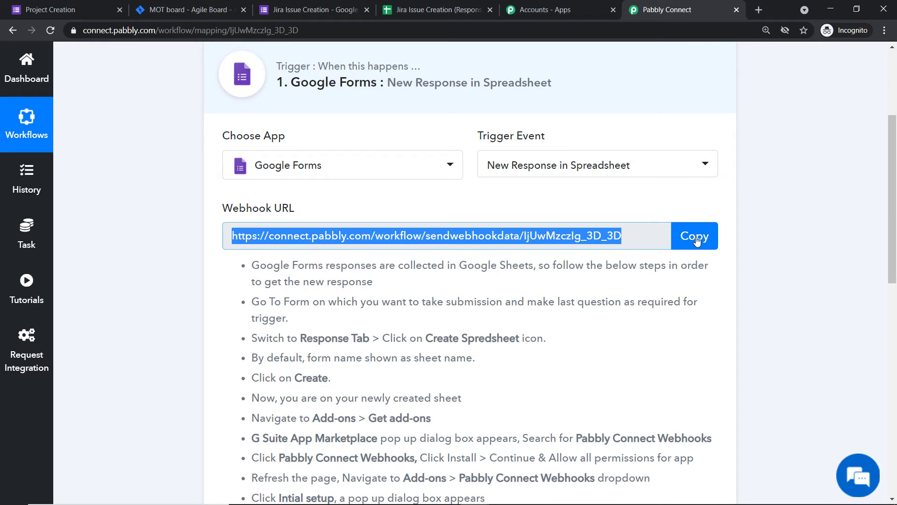
click(408, 7)
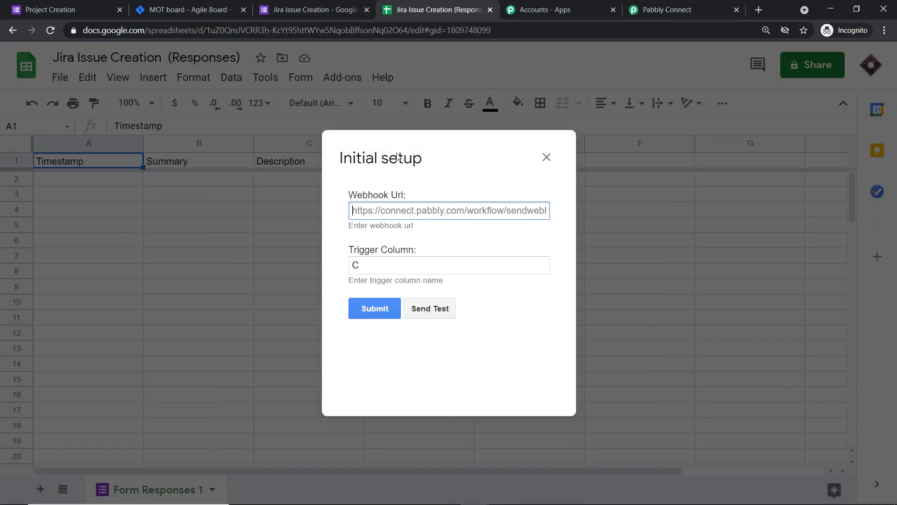
right_click(386, 211)
click(425, 295)
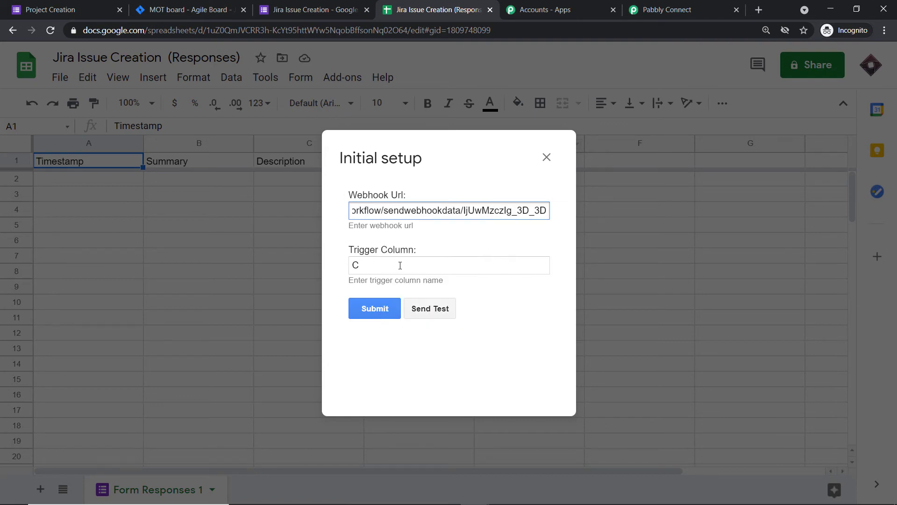
click(376, 310)
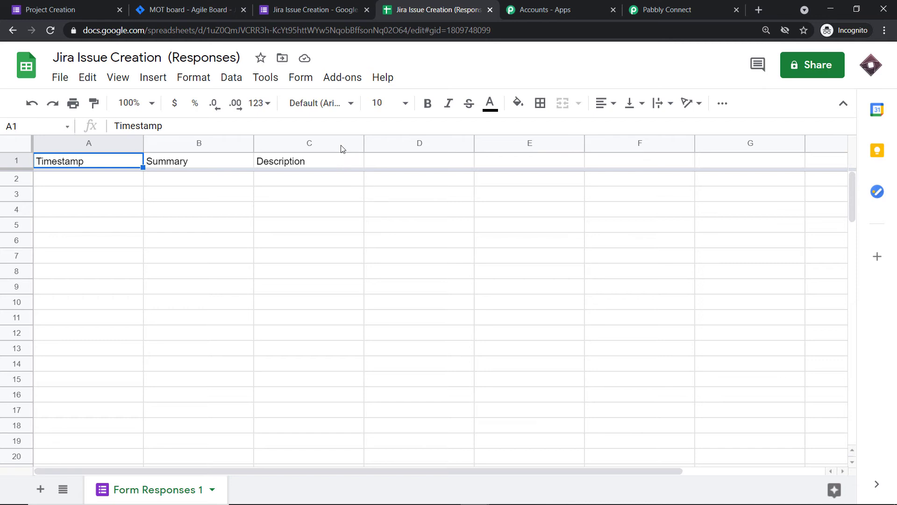
Enable Send On Event in the Pabbly Connect Webhooks add-on and switch back to the webhook capture of the Pabbly Connect trigger.
click(341, 78)
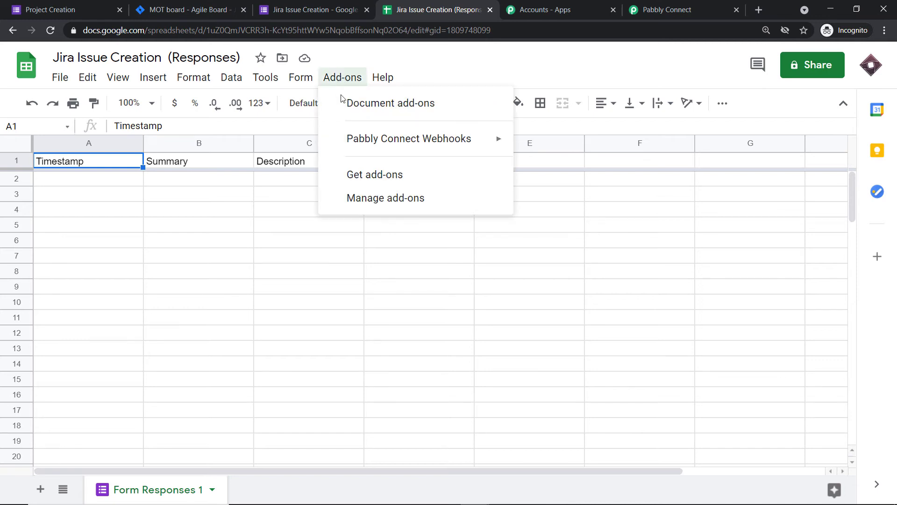
mouse_move(345, 138)
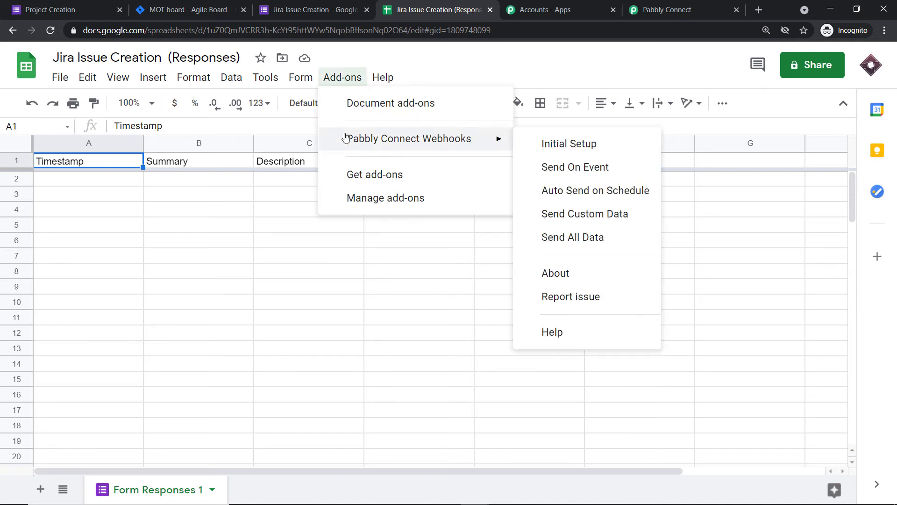
click(554, 174)
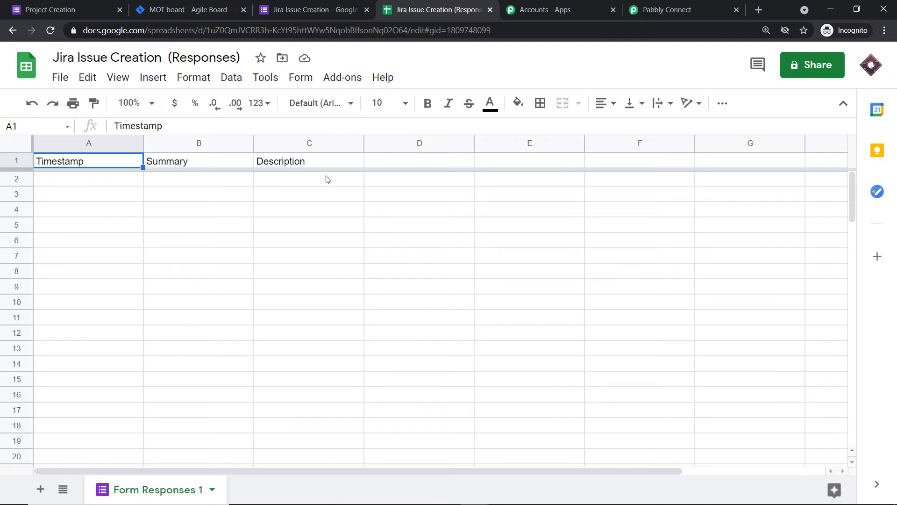
click(668, 10)
scroll(560, 218, down, 7)
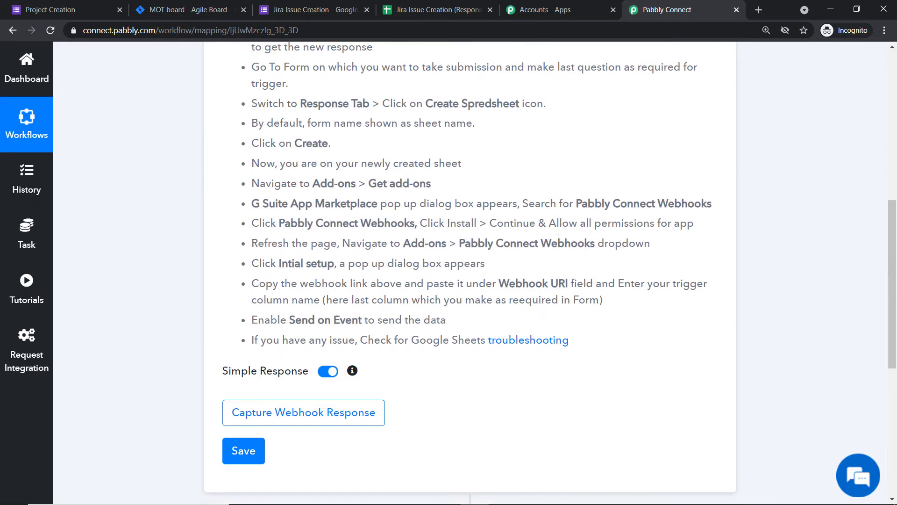
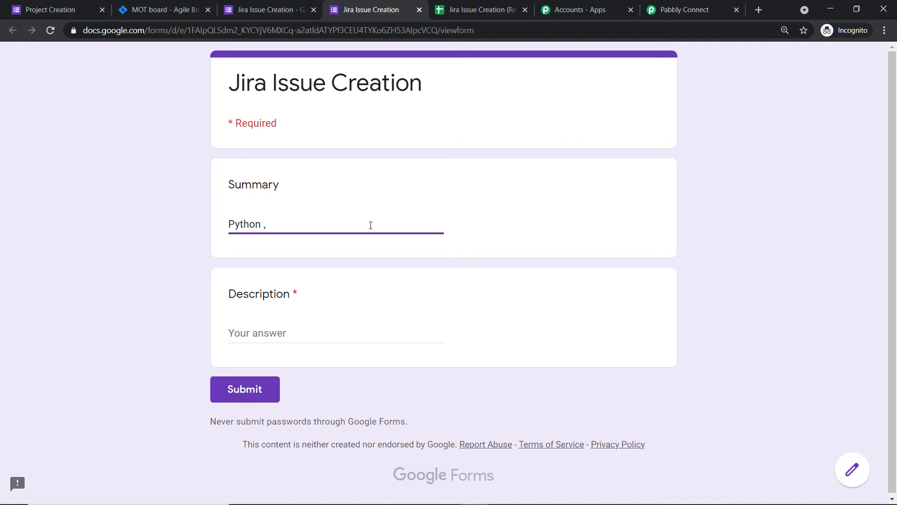
Submit a test response in the Jira Issue Creation form with Summary "Python Library Failed" and Description "Web Crawler selenium not working".
text(rary Failed)
click(304, 333)
text(Web)
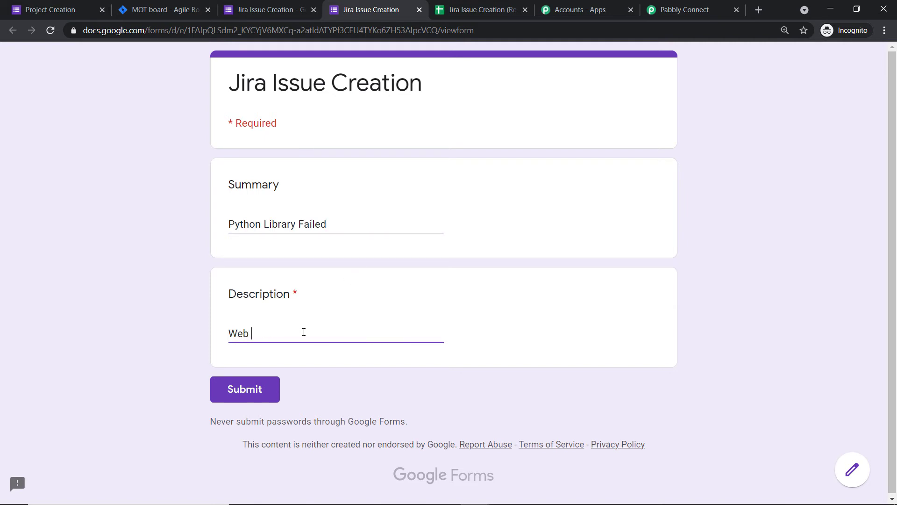
text( Crwaler seleniu)
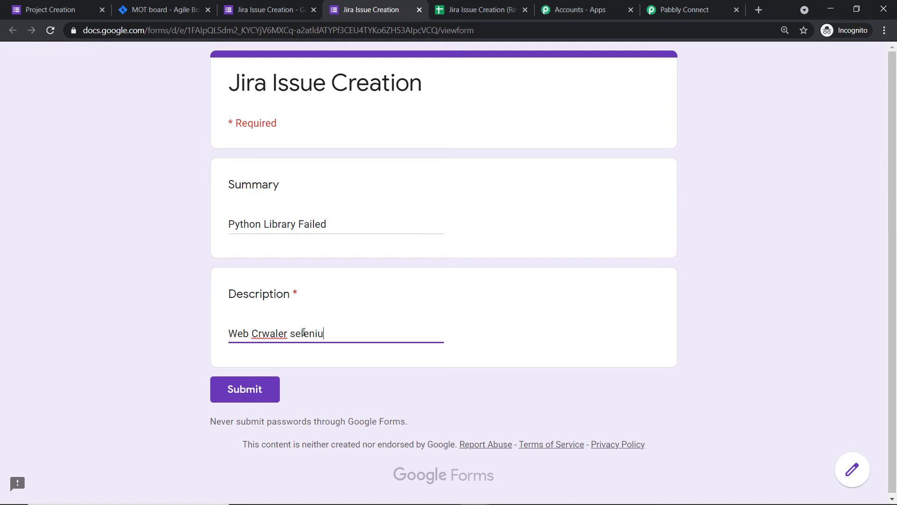
text(m not working)
click(263, 333)
key(BackSpace)
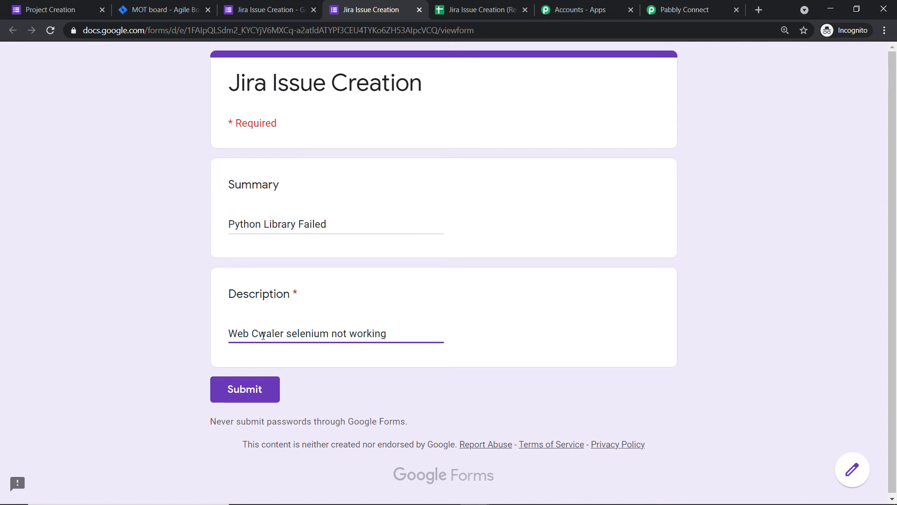
text(ra)
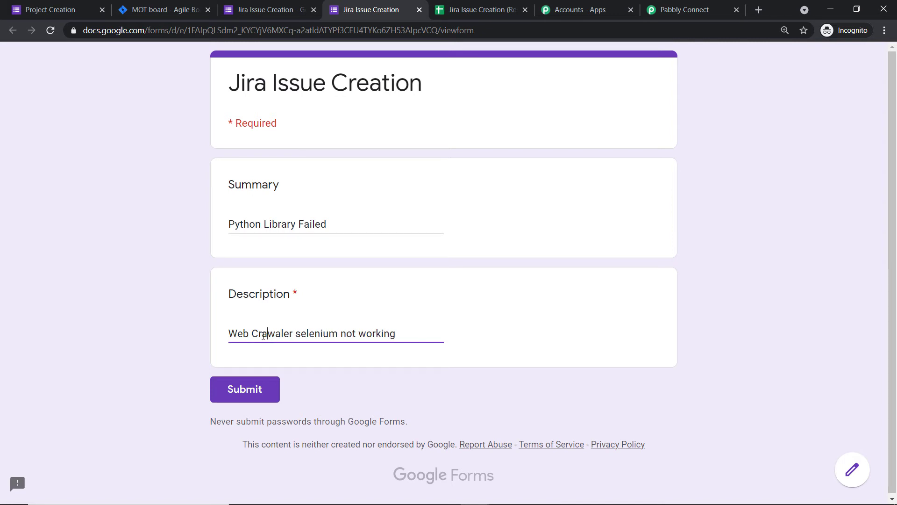
key(BackSpace)
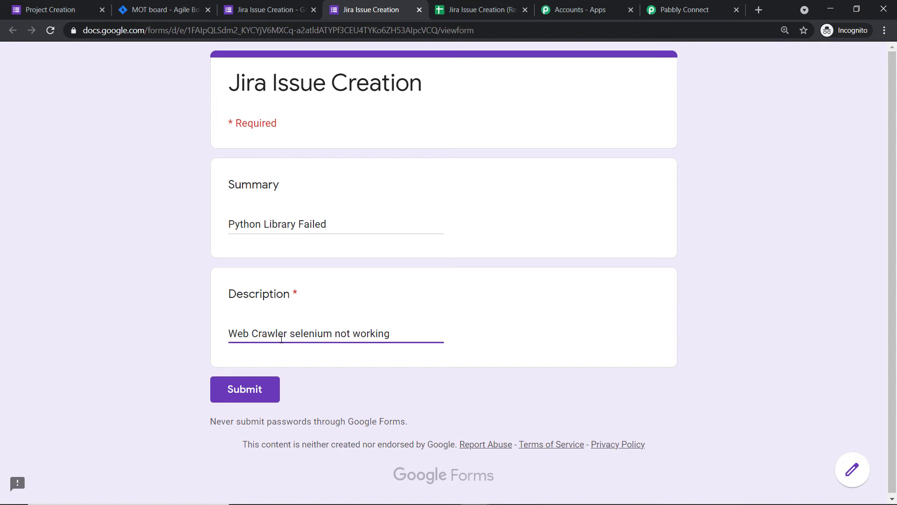
click(461, 324)
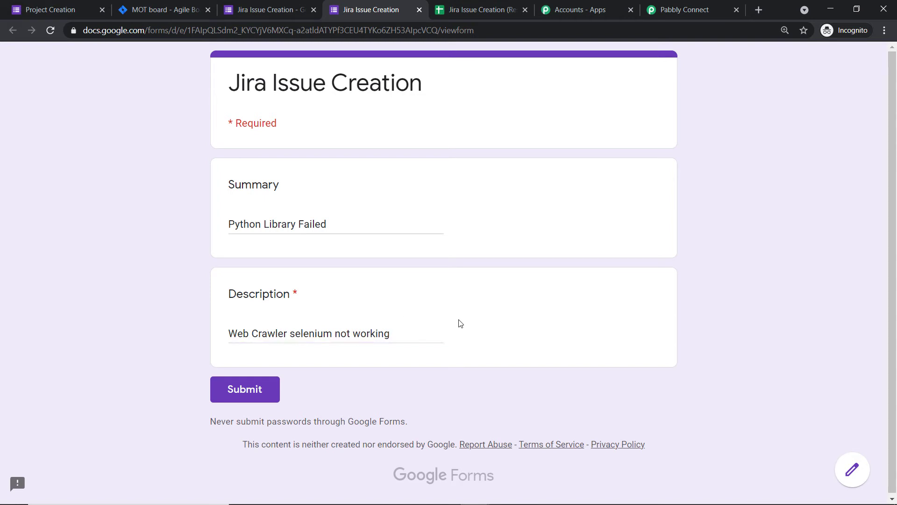
click(272, 392)
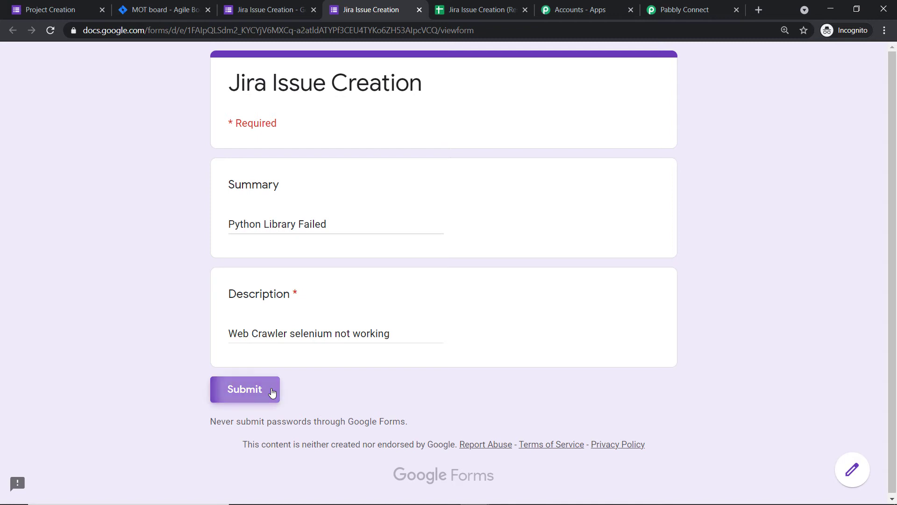
Check the test response in the spreadsheet and in Pabbly Connect's webhook response, and add an action step after the trigger.
click(492, 3)
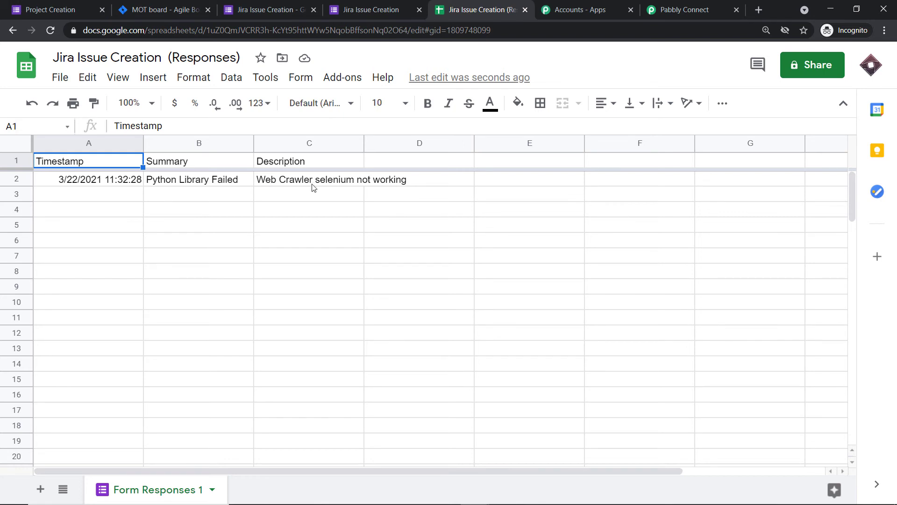
click(709, 4)
scroll(703, 178, down, 5)
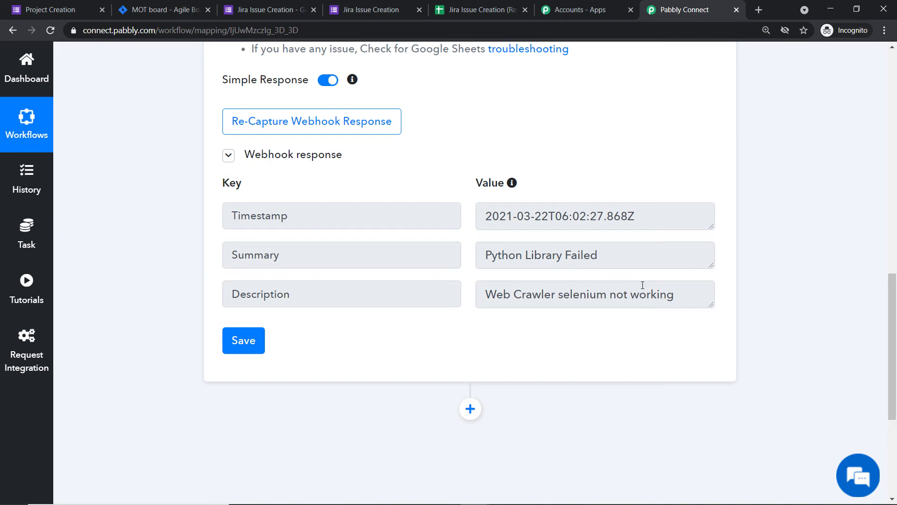
scroll(642, 285, down, 1)
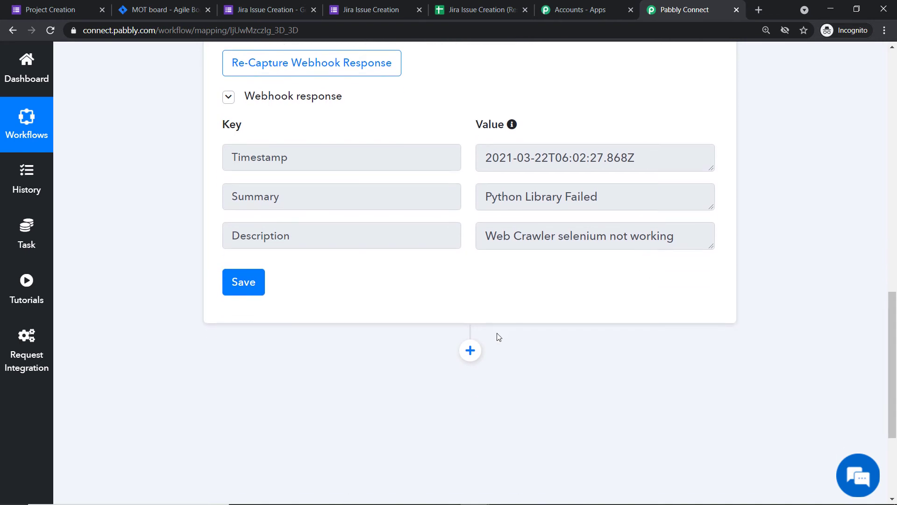
click(475, 353)
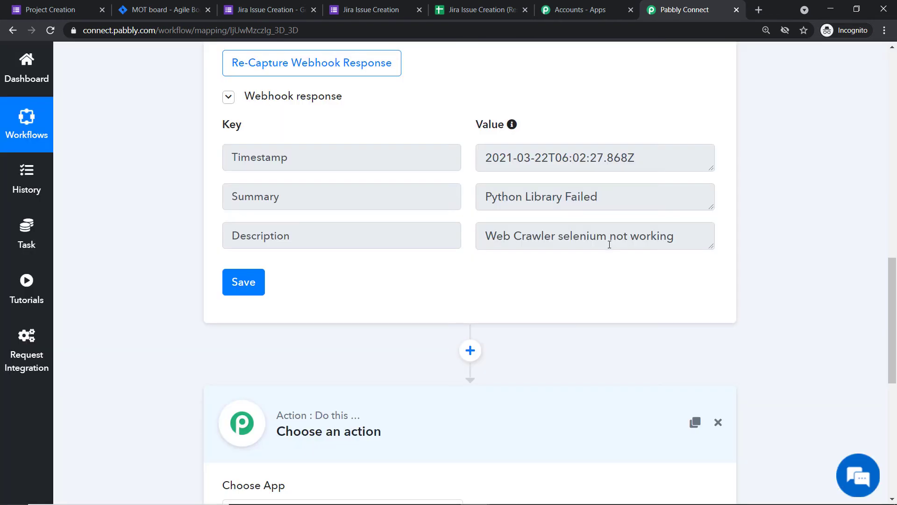
Set the new action step to the Jira Software app with the Create Issue action event.
drag(892, 308, 895, 379)
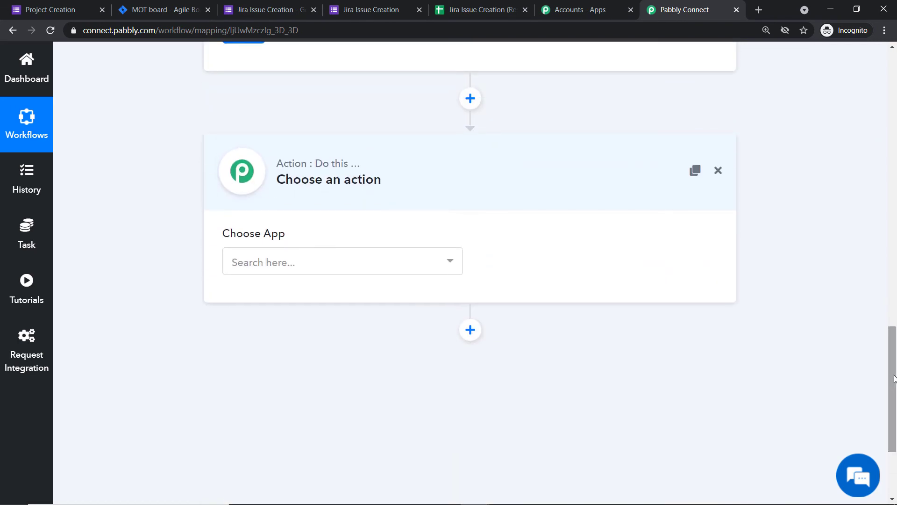
click(273, 262)
text(jira)
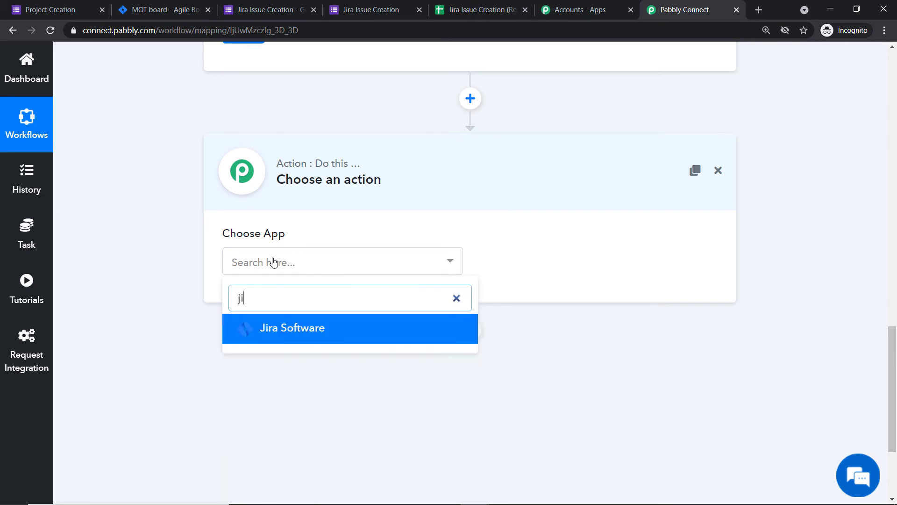
click(305, 329)
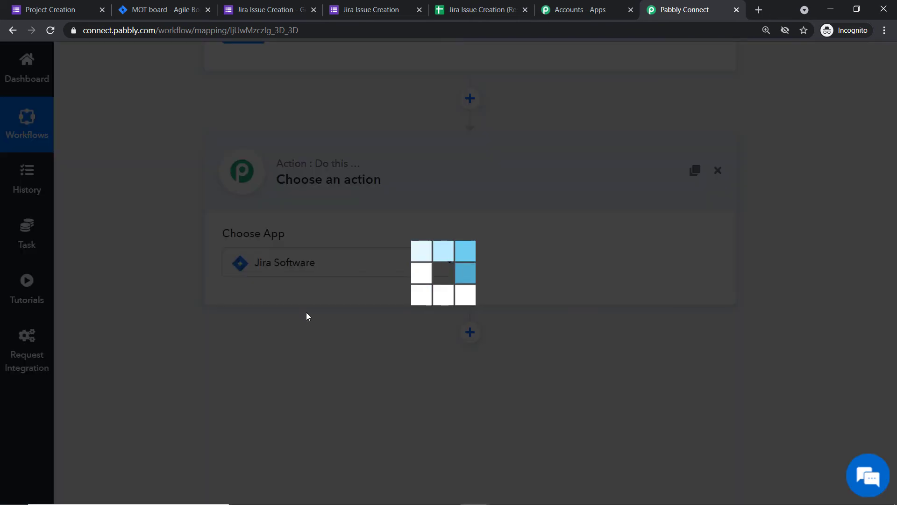
click(522, 263)
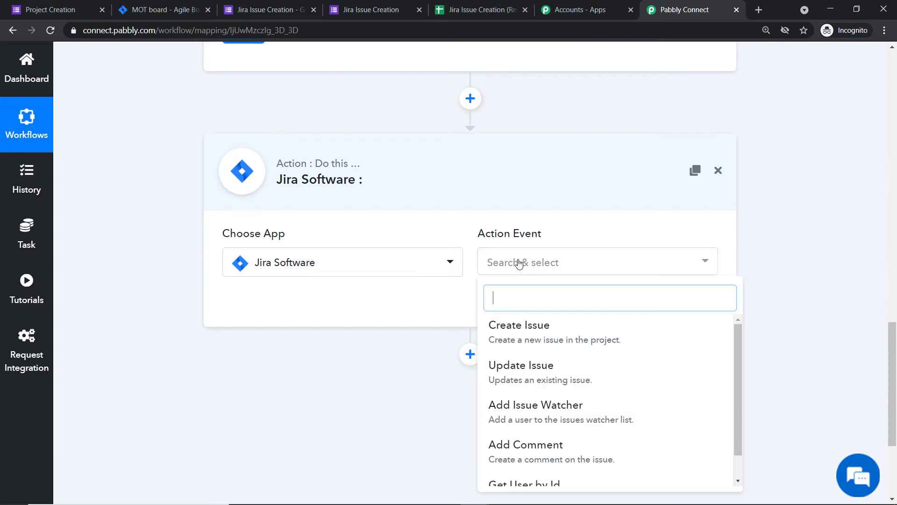
click(526, 341)
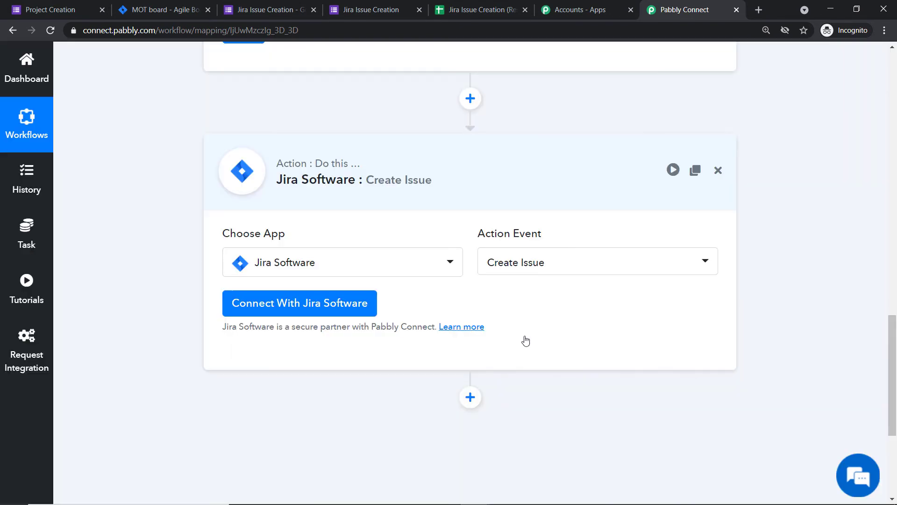
Review the other available Jira Software action events and keep Create Issue as the chosen event.
click(531, 276)
scroll(547, 364, down, 1)
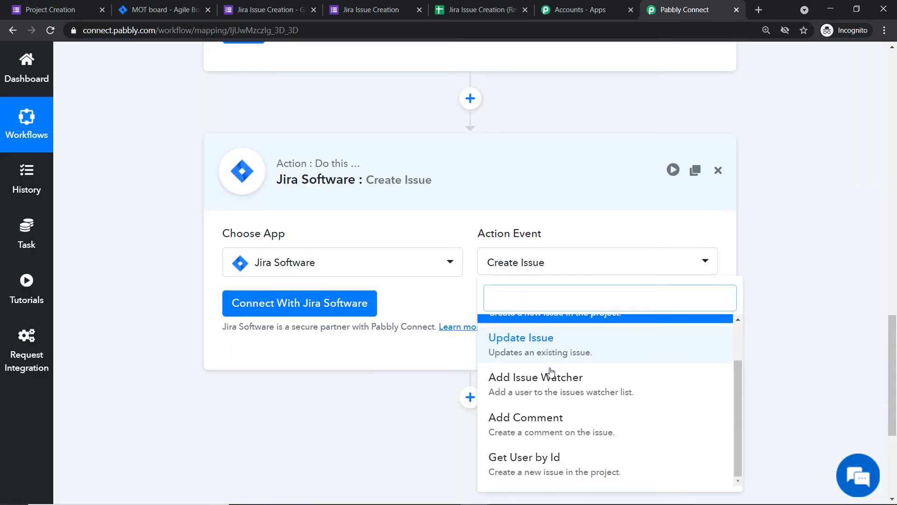
scroll(549, 374, up, 1)
scroll(547, 407, down, 1)
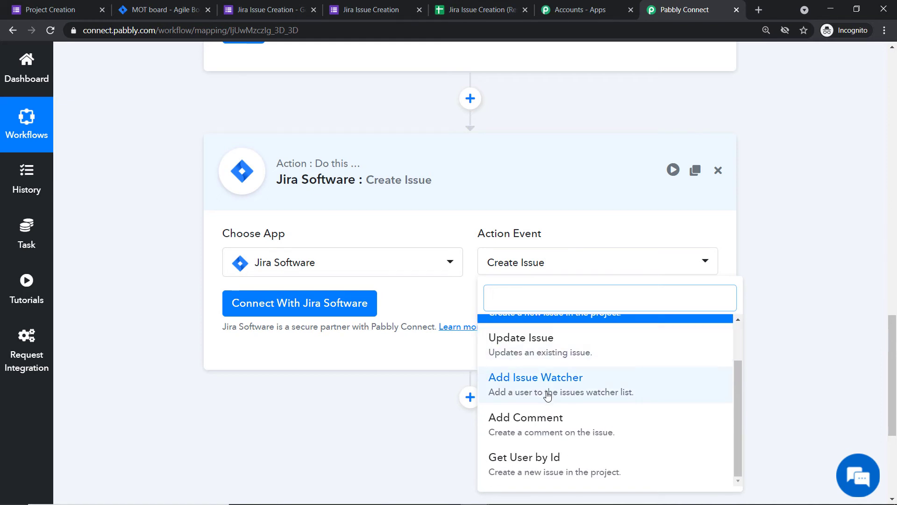
scroll(547, 395, down, 1)
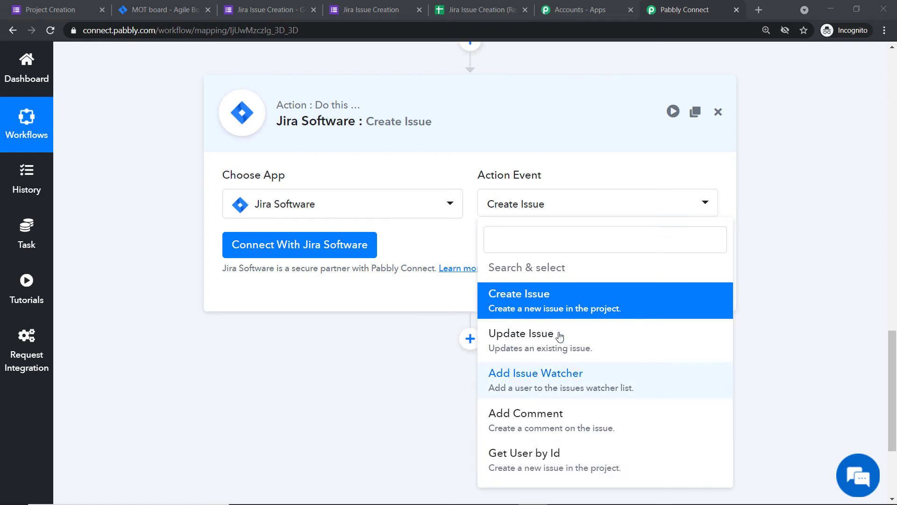
click(544, 302)
Connect the action to Jira Software with new credentials and accept Pabbly's access to the Atlassian account.
click(275, 247)
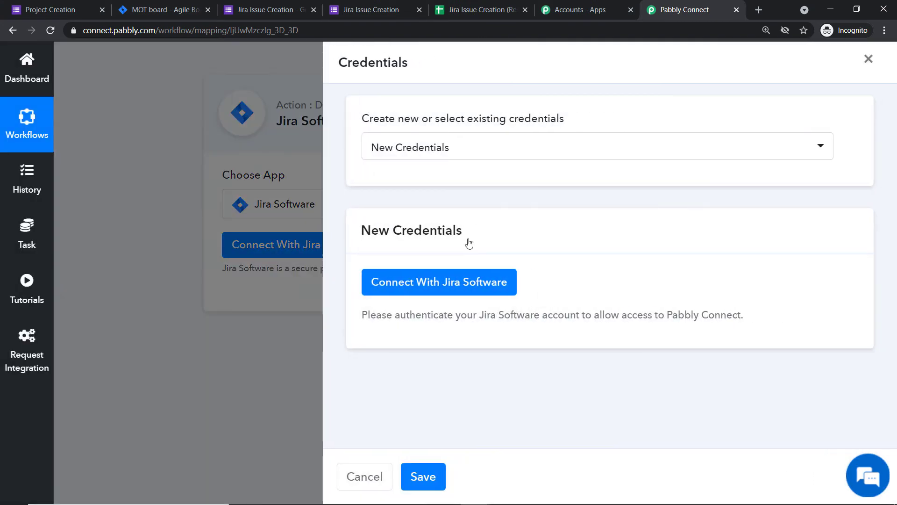
click(399, 282)
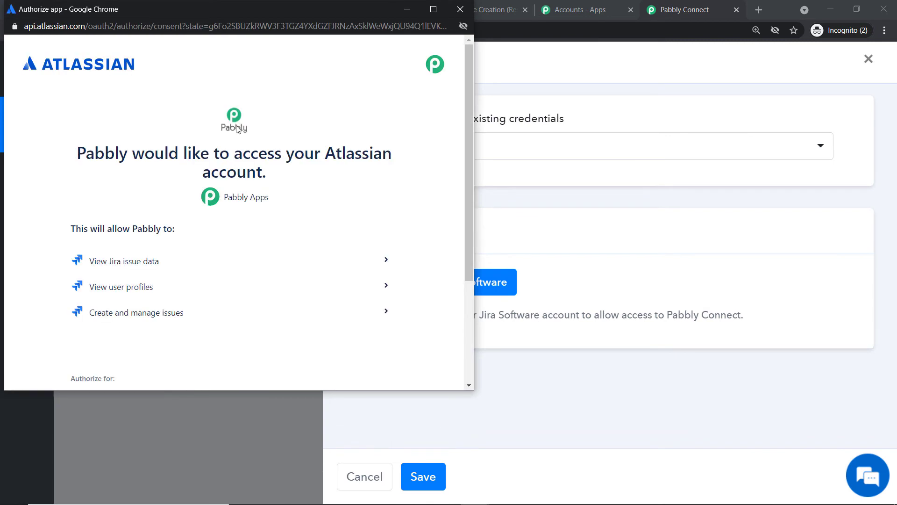
scroll(290, 170, down, 3)
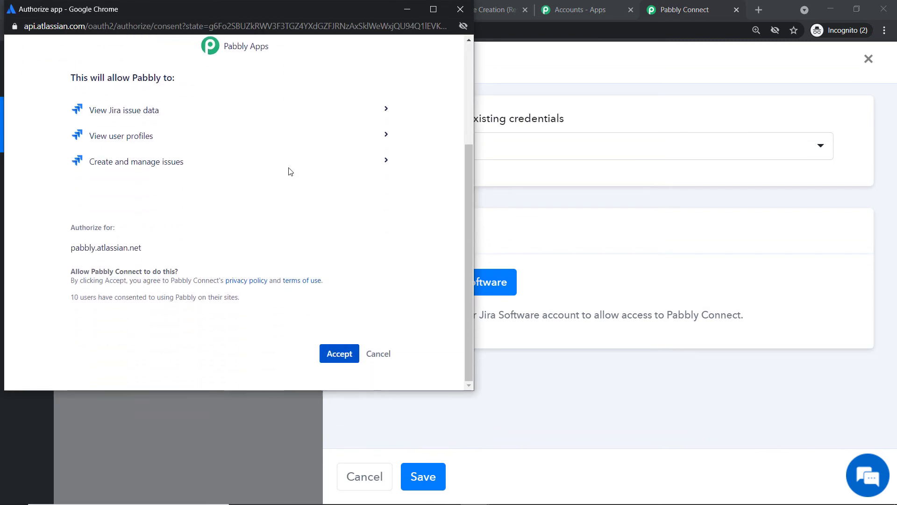
click(338, 354)
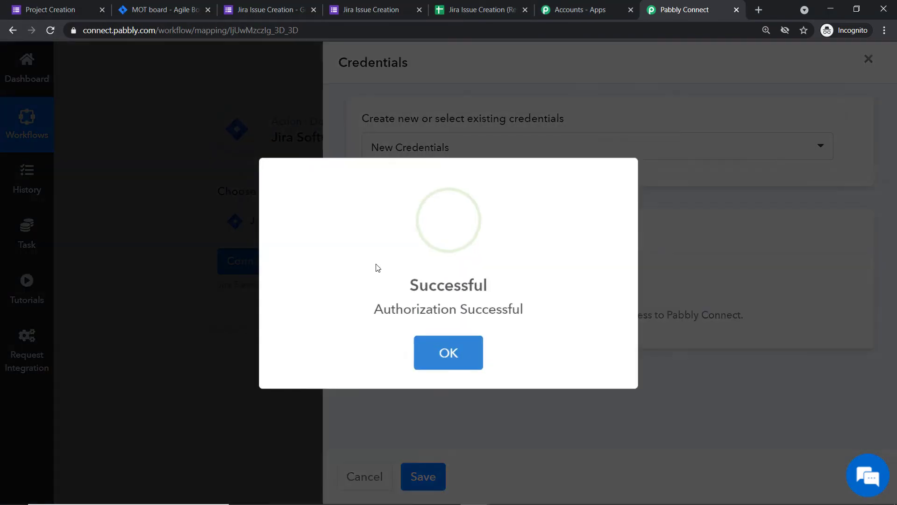
click(448, 352)
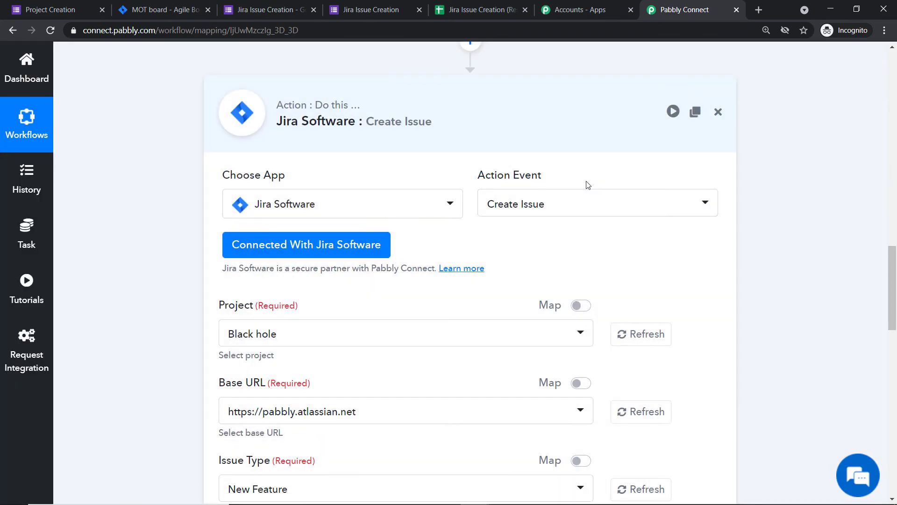
Look through the Create Issue action's fields, from Project and Issue Type to Priority, Labels and Assignee.
scroll(618, 222, down, 6)
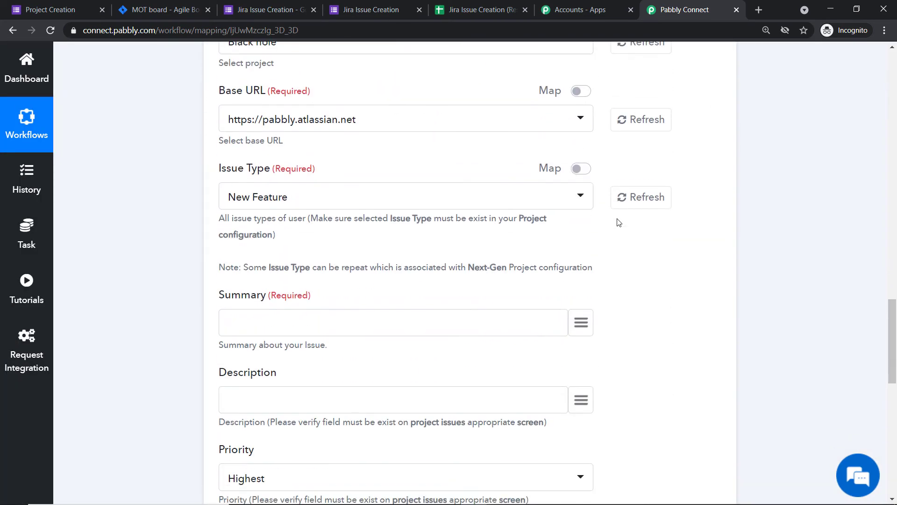
scroll(619, 222, down, 6)
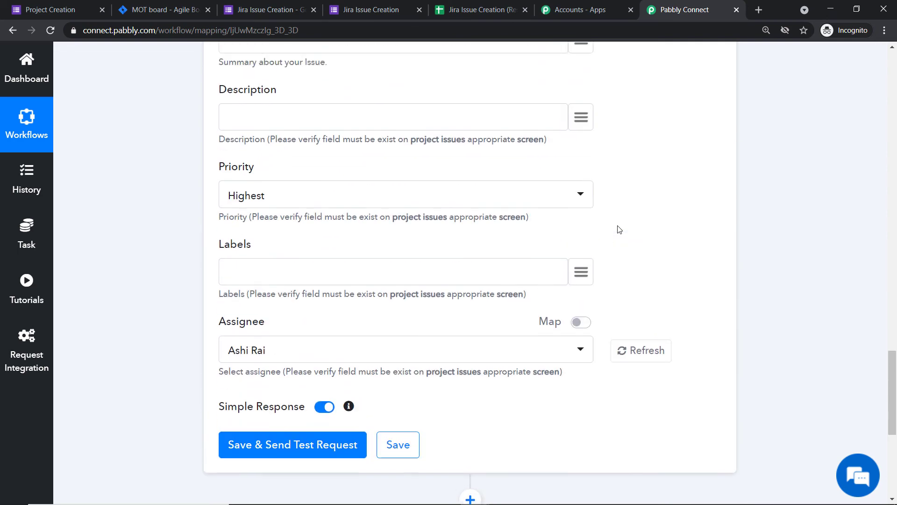
scroll(618, 229, up, 11)
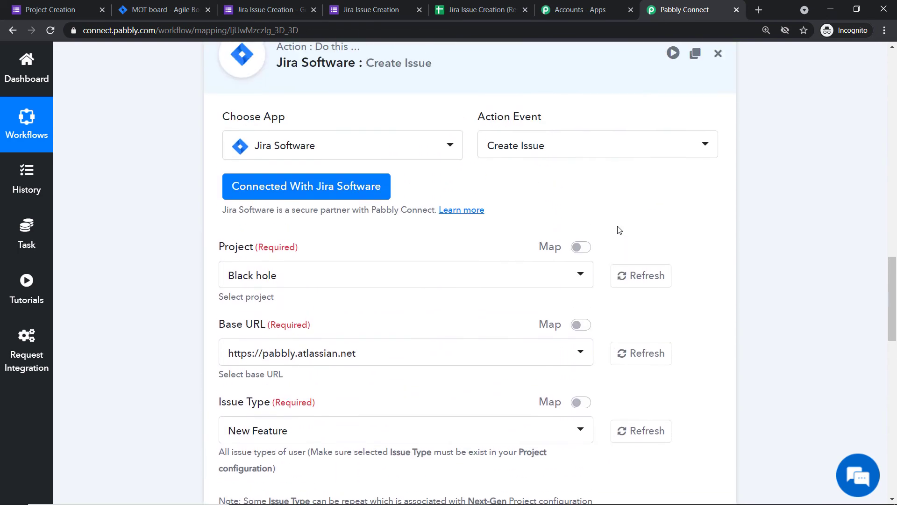
scroll(619, 229, up, 1)
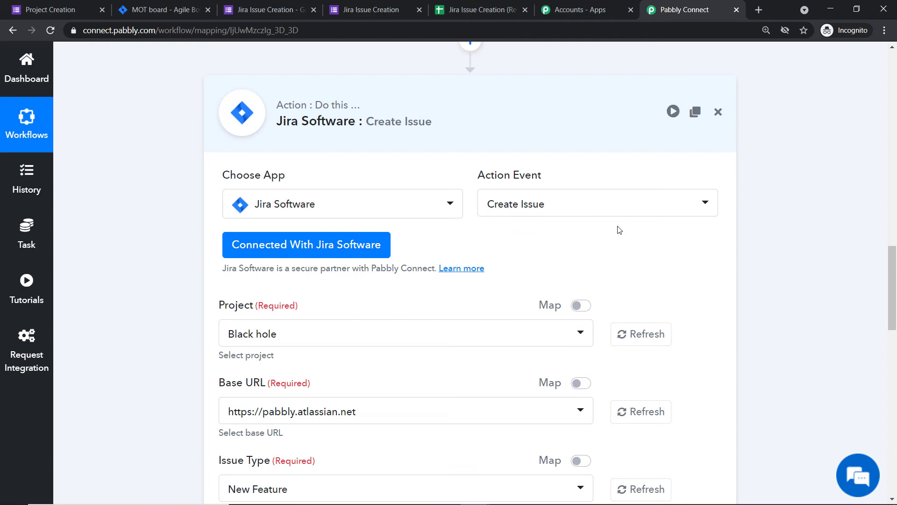
scroll(584, 228, down, 2)
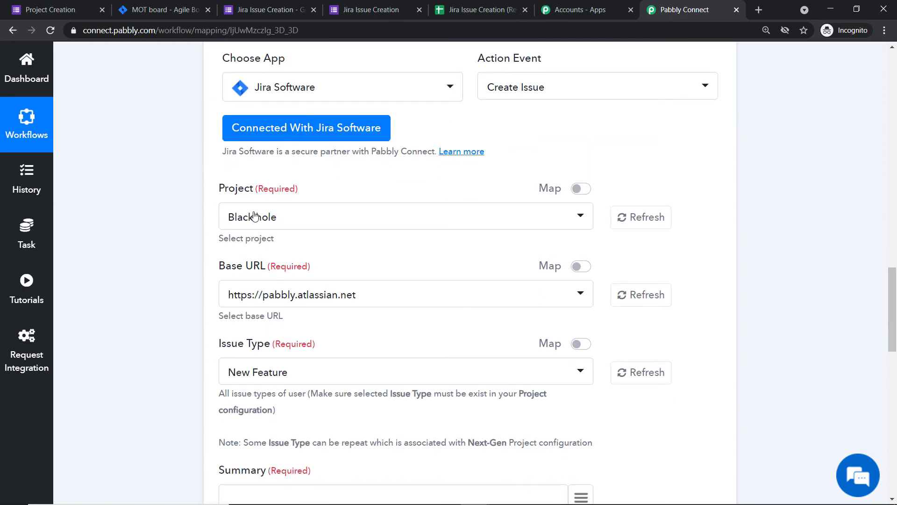
Compare the action's Project options with the full project list in Jira, returning to Pabbly Connect at the end.
click(254, 215)
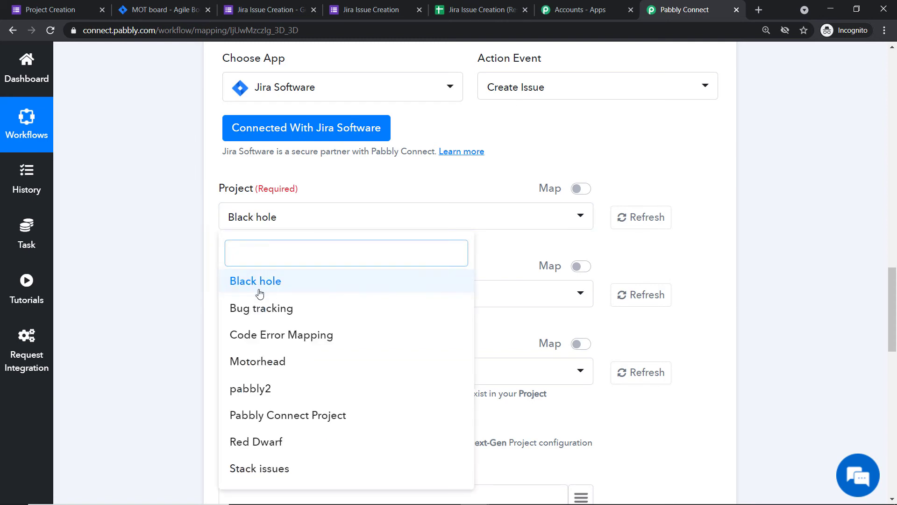
scroll(266, 436, down, 1)
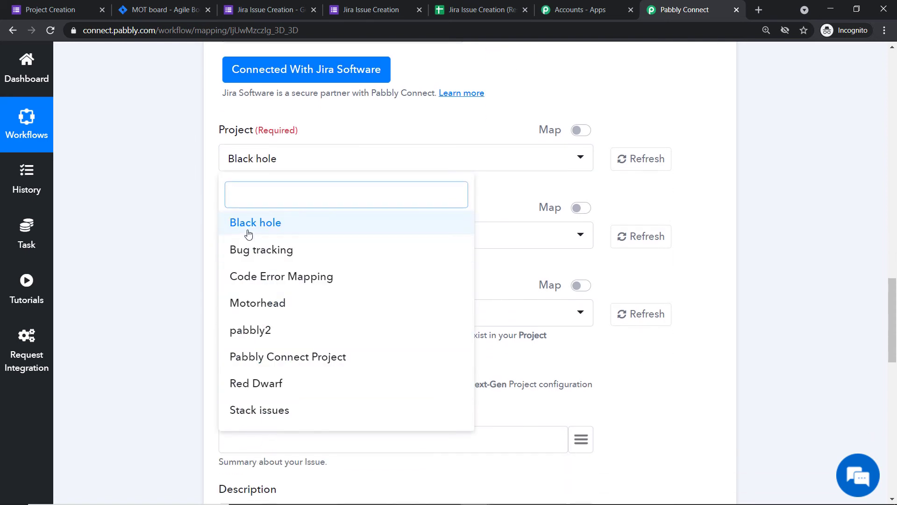
click(163, 5)
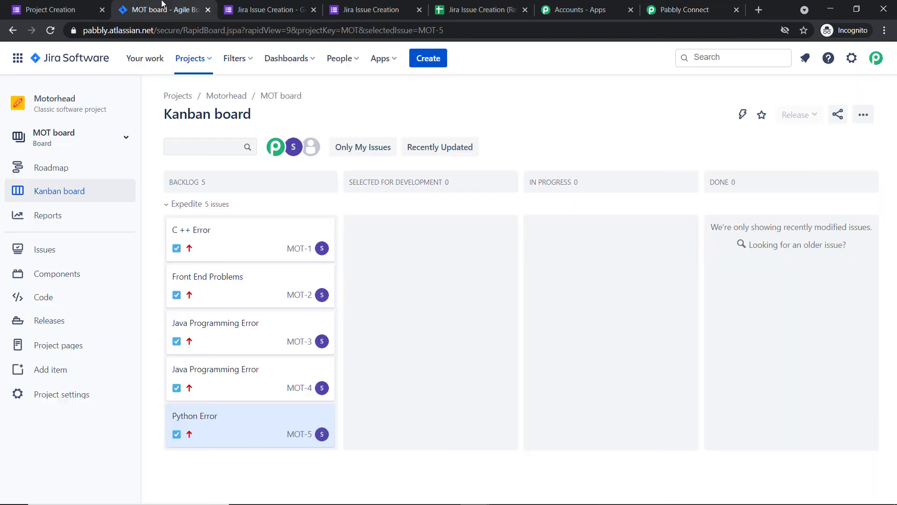
click(179, 95)
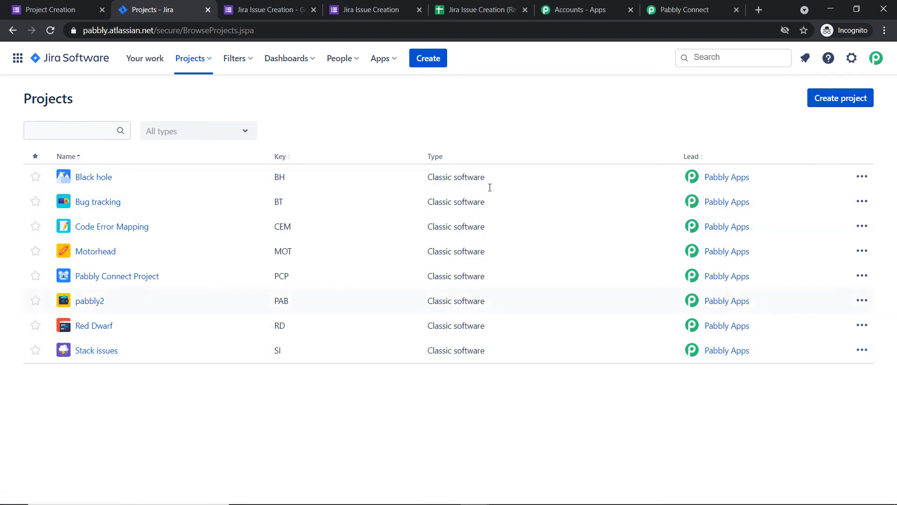
click(678, 9)
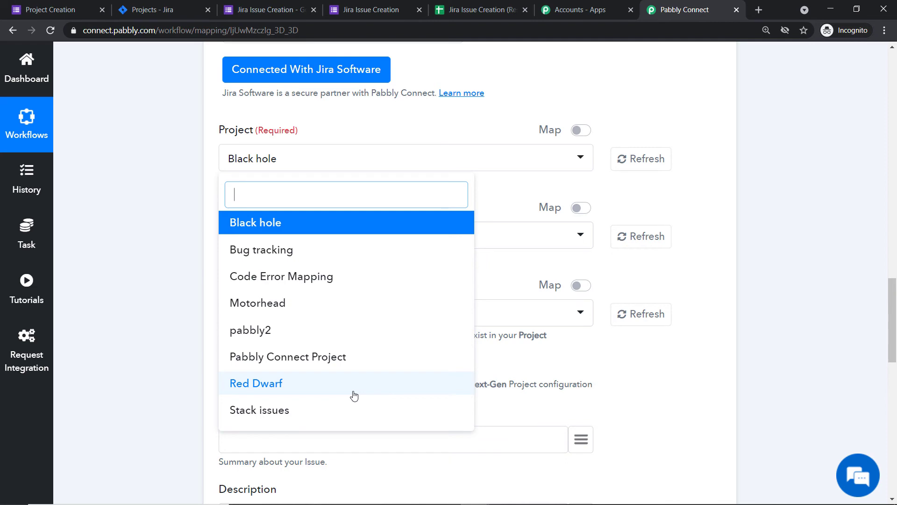
Switch to Jira and create a classic project named Error Fixing with the Kanban template.
click(145, 10)
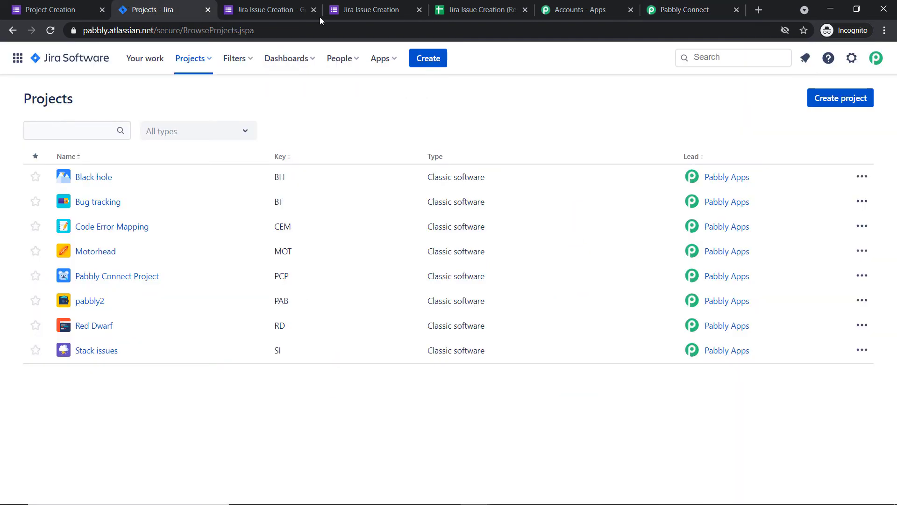
click(840, 98)
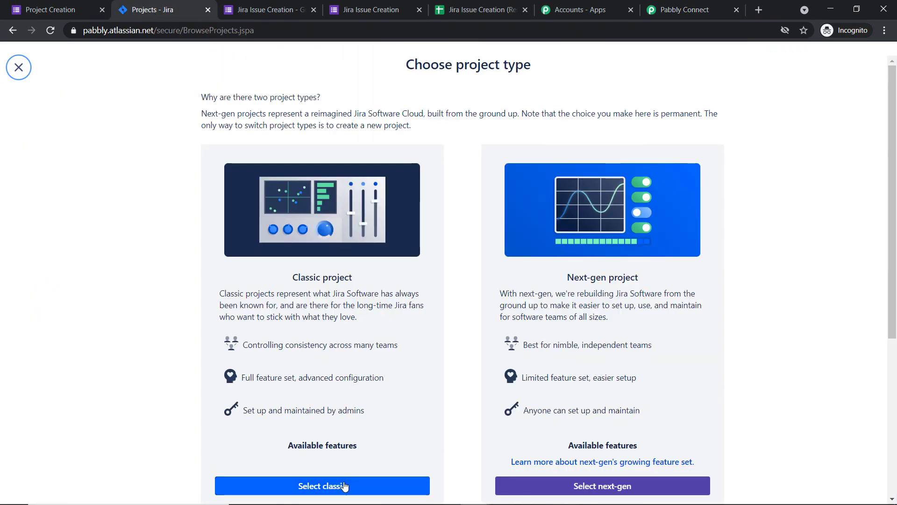
click(344, 486)
click(382, 201)
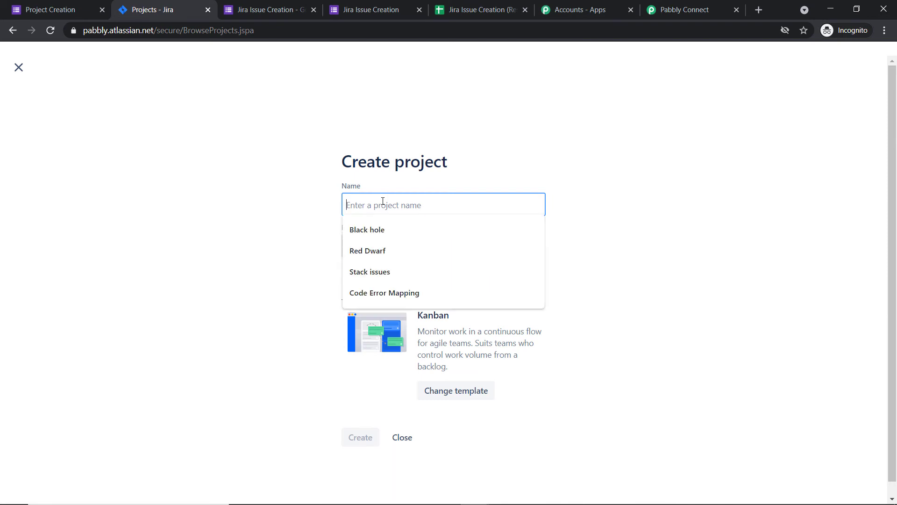
text(Err)
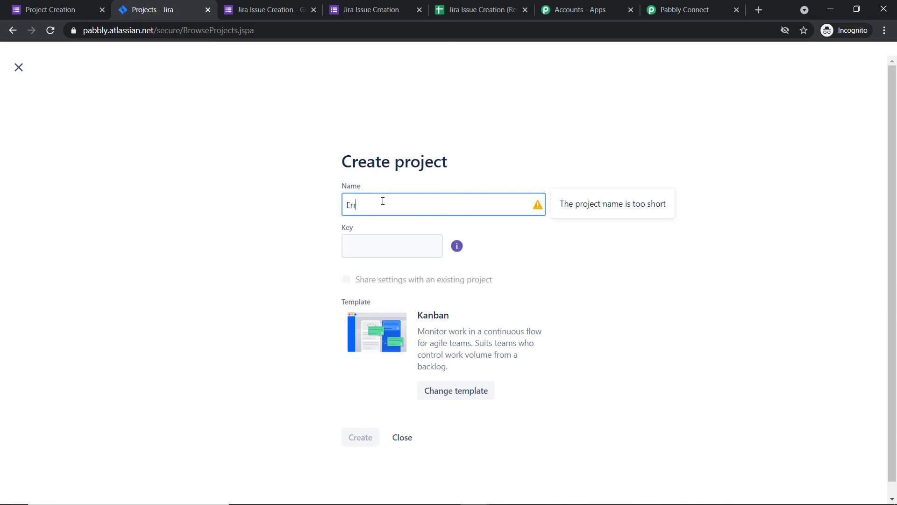
text(or Fixing)
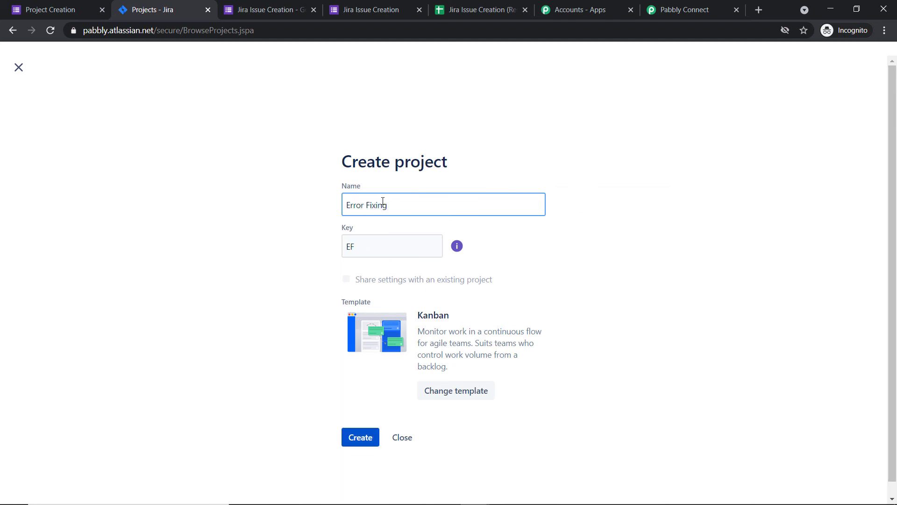
scroll(401, 260, down, 1)
click(361, 423)
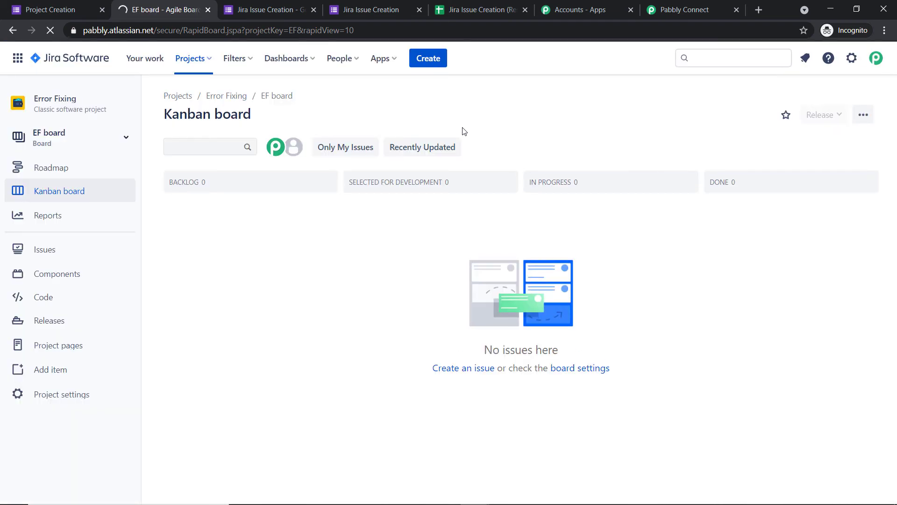
Switch back to Pabbly Connect, refresh the action's project list and choose Error Fixing as the Project.
click(682, 10)
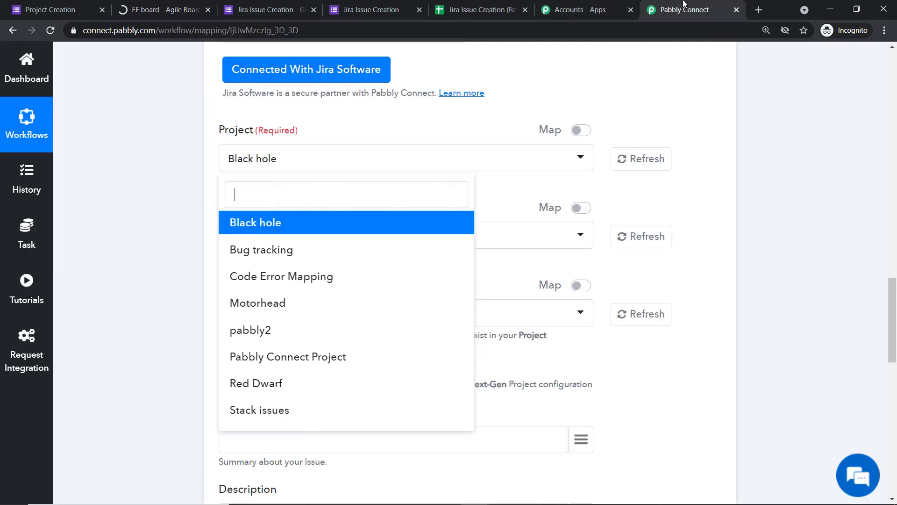
click(689, 116)
click(654, 160)
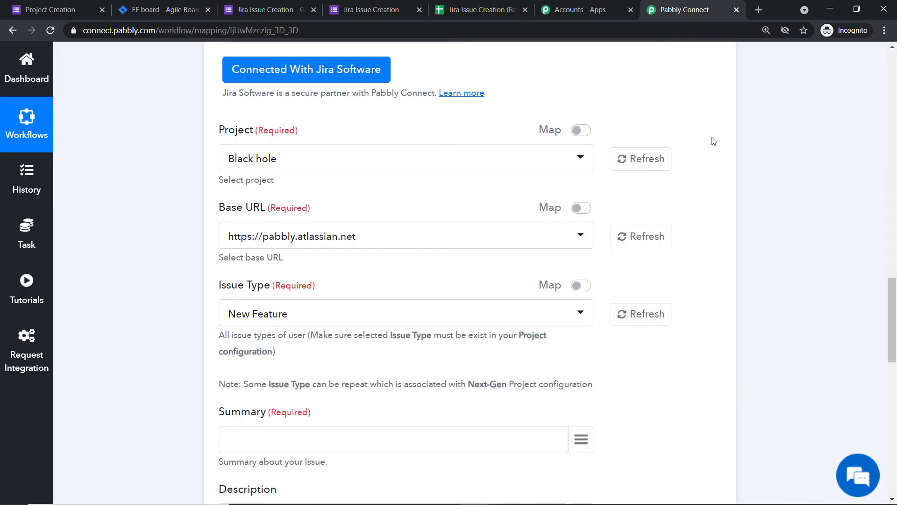
click(530, 166)
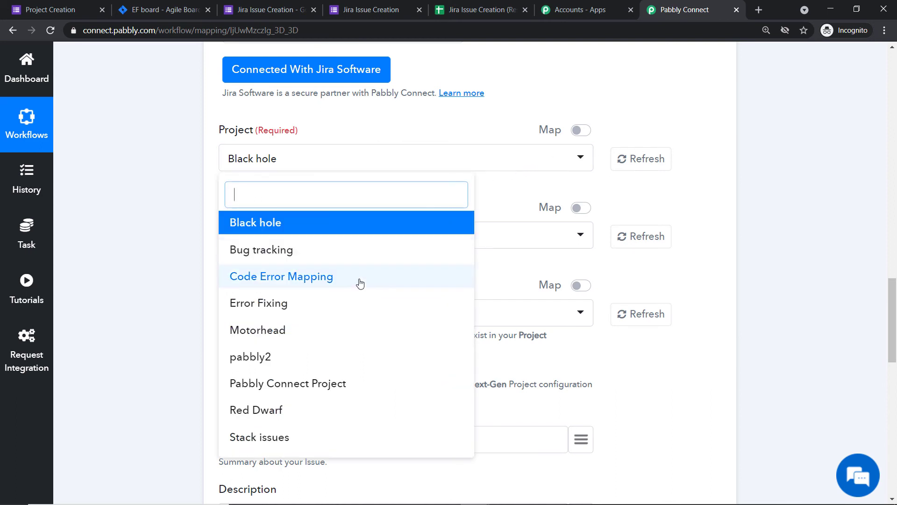
scroll(349, 384, down, 1)
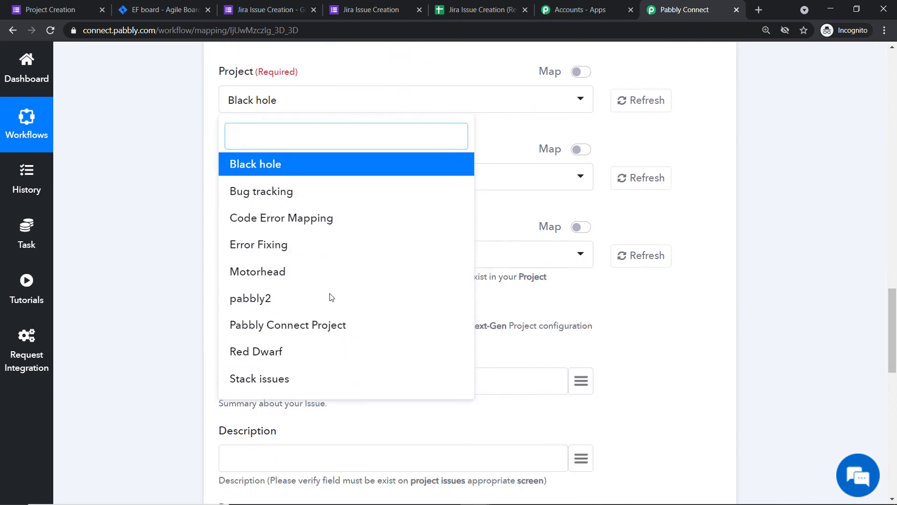
click(253, 247)
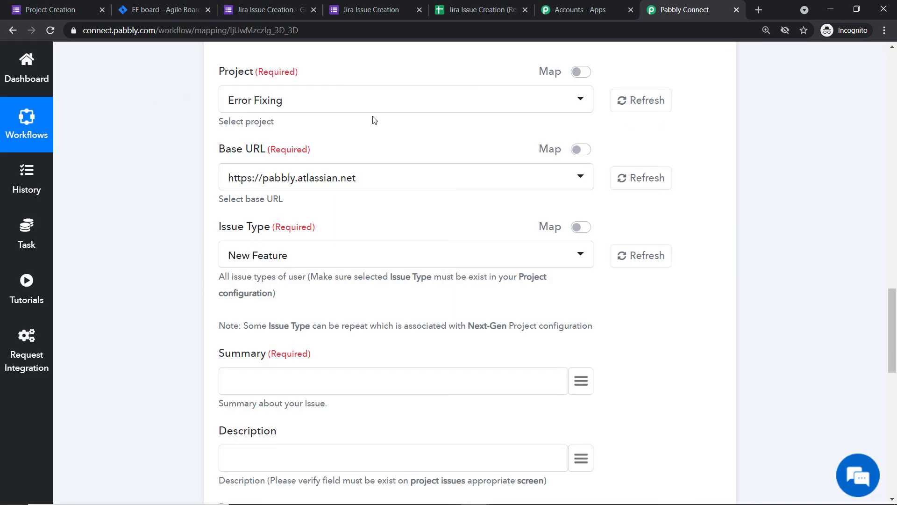
scroll(360, 150, down, 1)
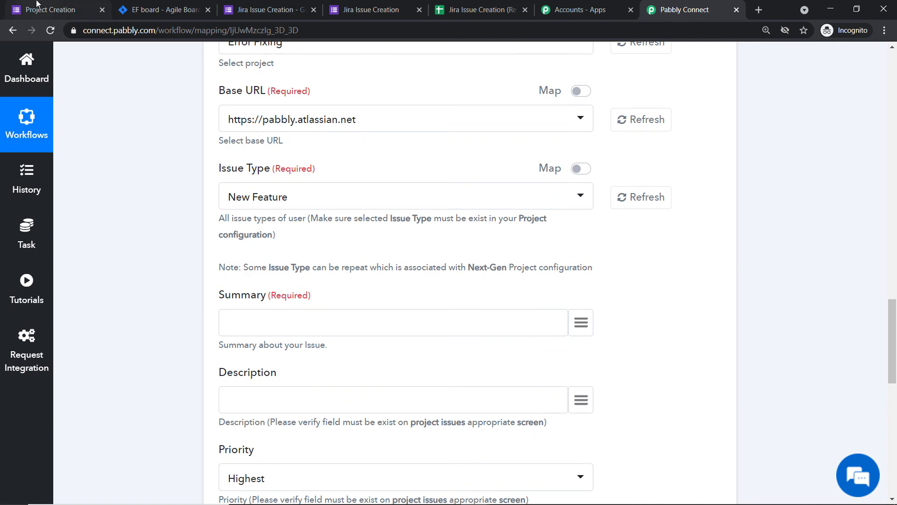
Check the Error Fixing board in Jira, return to Pabbly Connect and set the action's Issue Type to Task.
click(151, 8)
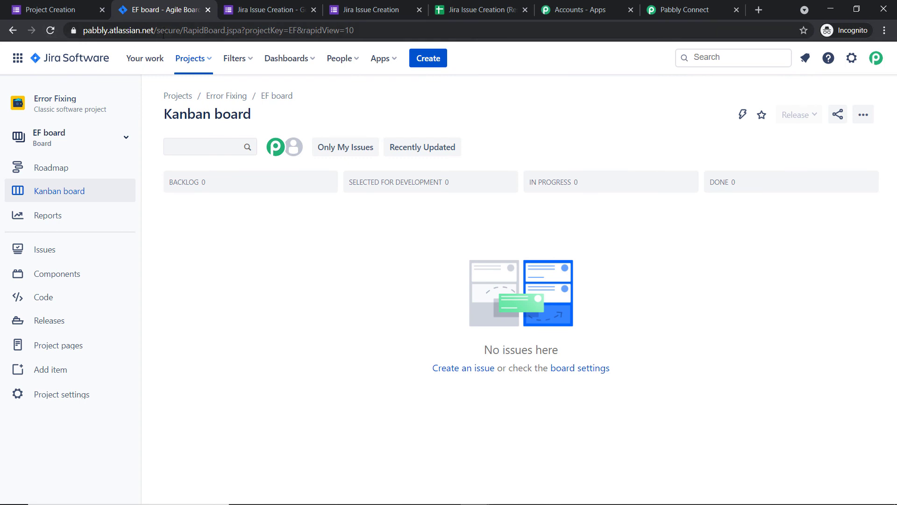
click(667, 7)
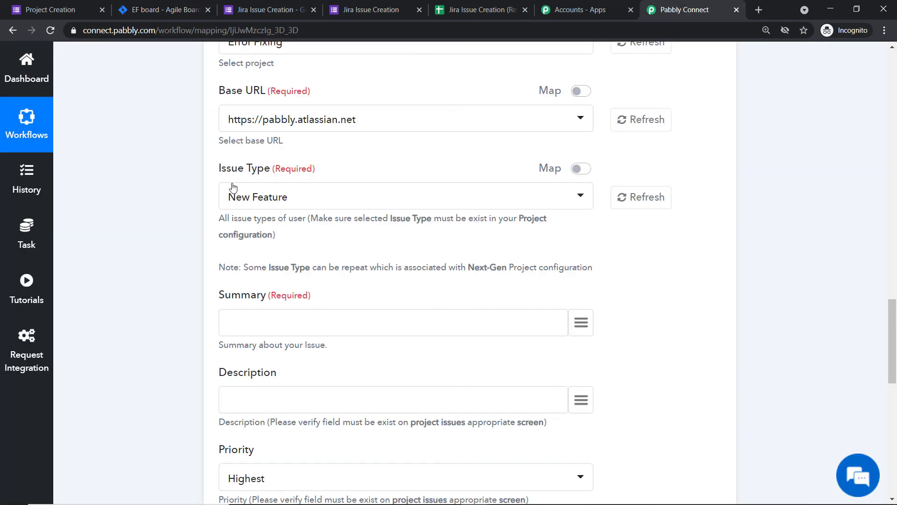
scroll(219, 183, down, 1)
click(301, 136)
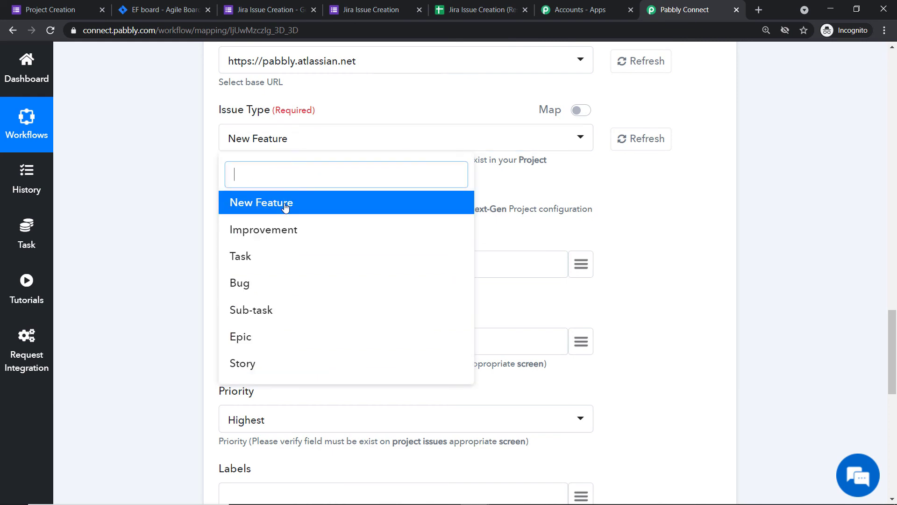
click(267, 256)
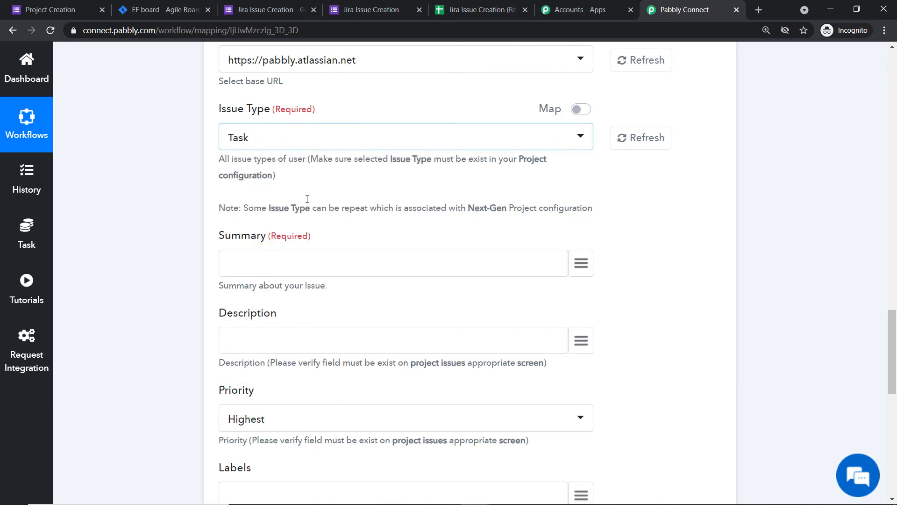
Map the issue's Summary and Description to the matching Summary and Description fields of the Google Forms response.
scroll(306, 196, down, 1)
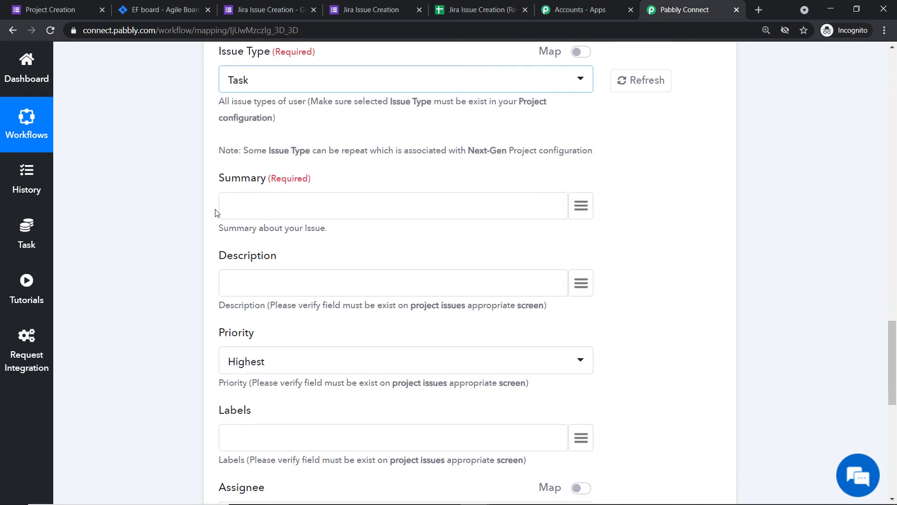
click(581, 205)
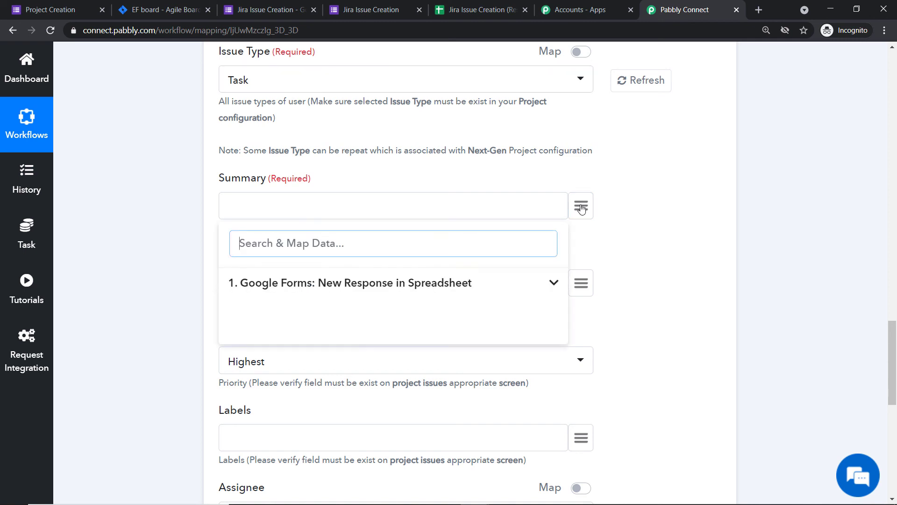
click(360, 286)
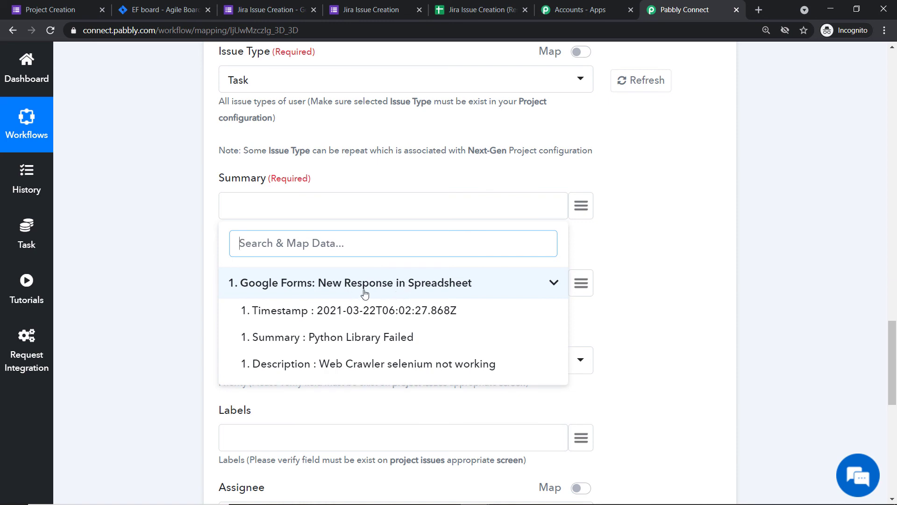
click(370, 338)
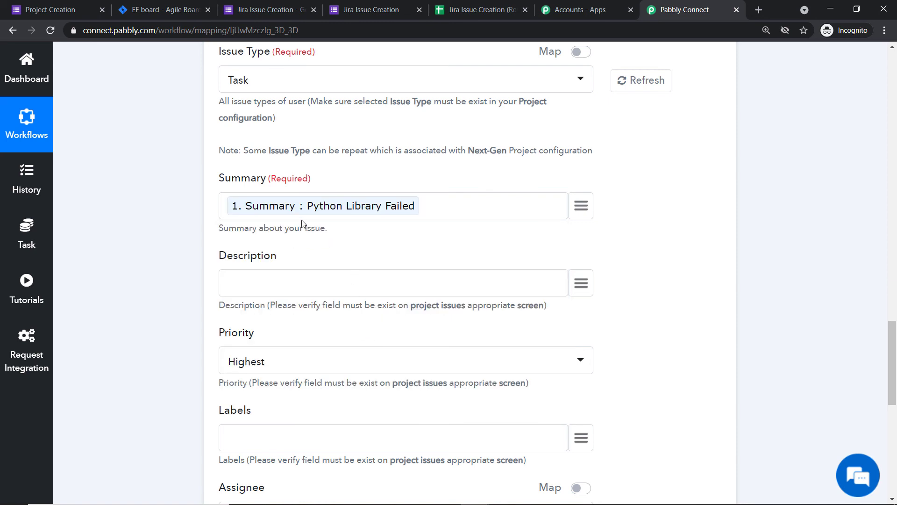
scroll(454, 209, down, 2)
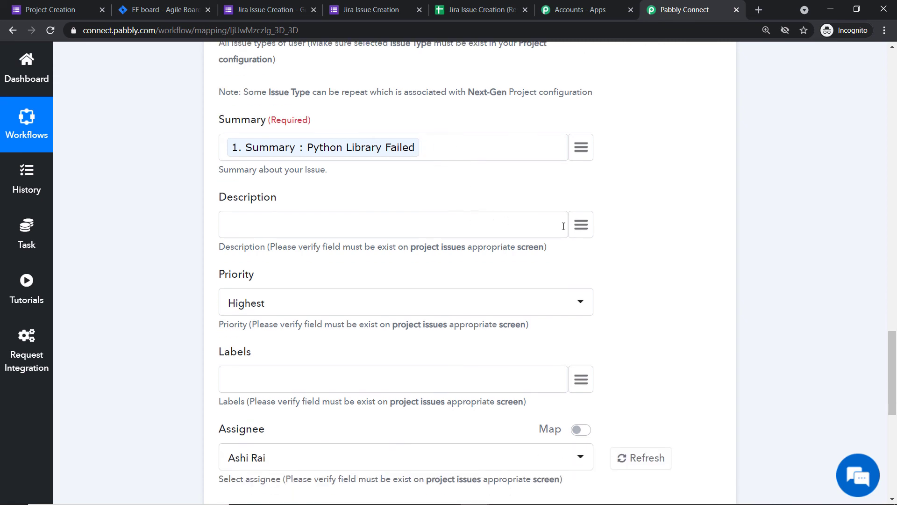
click(582, 225)
click(365, 300)
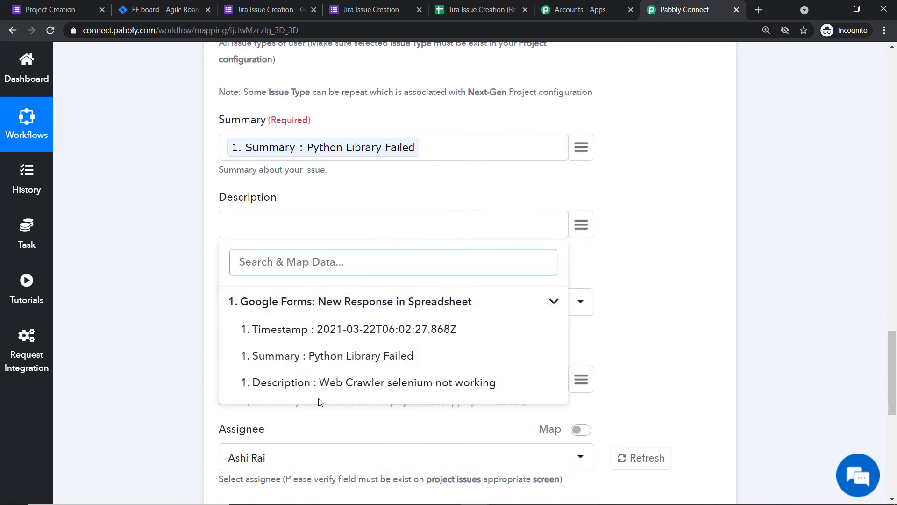
click(322, 382)
Set the issue's Priority to Medium and choose the last listed person as Assignee.
scroll(318, 252, down, 1)
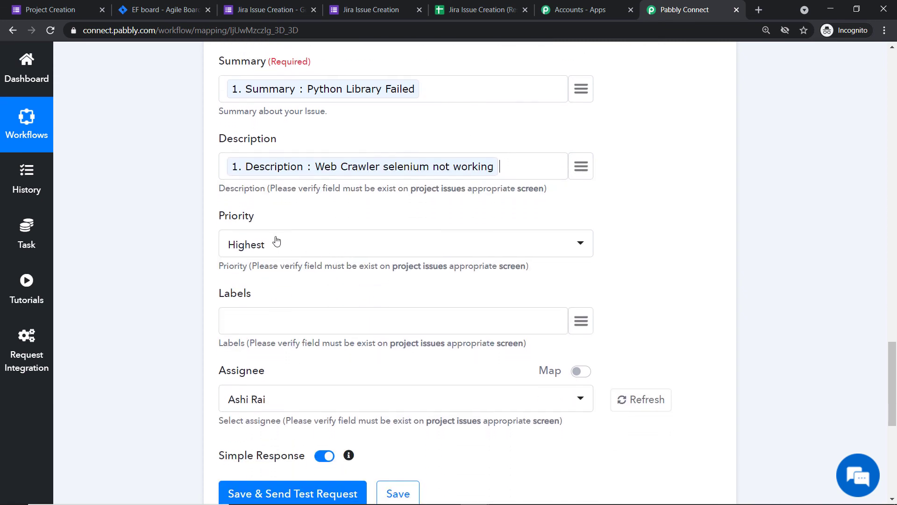
click(277, 243)
click(269, 365)
scroll(306, 299, down, 2)
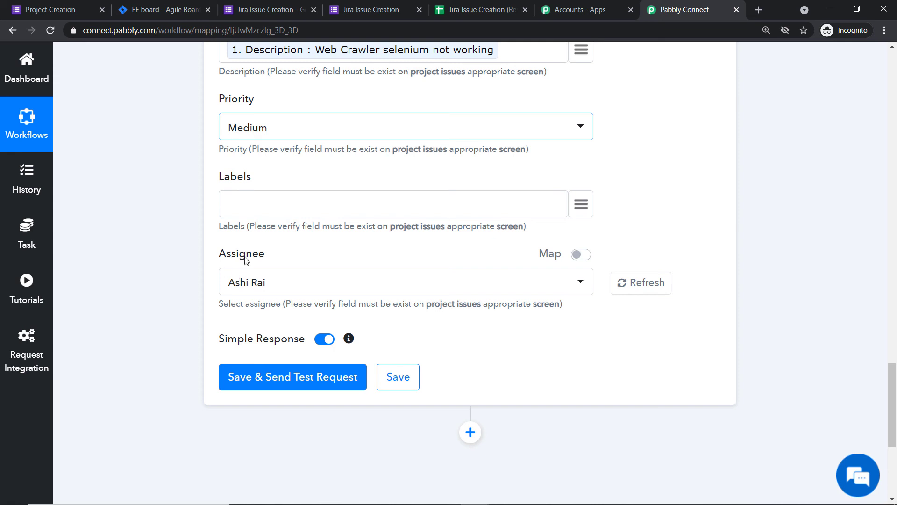
click(284, 286)
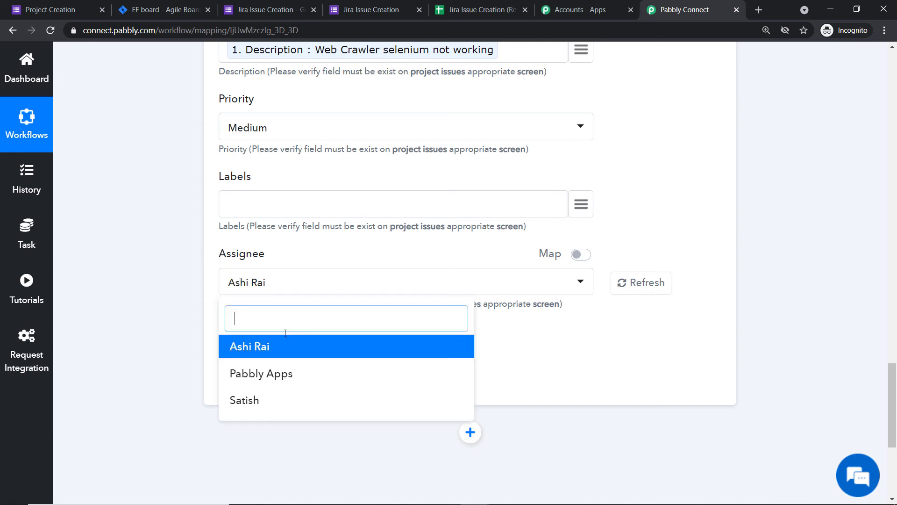
click(262, 400)
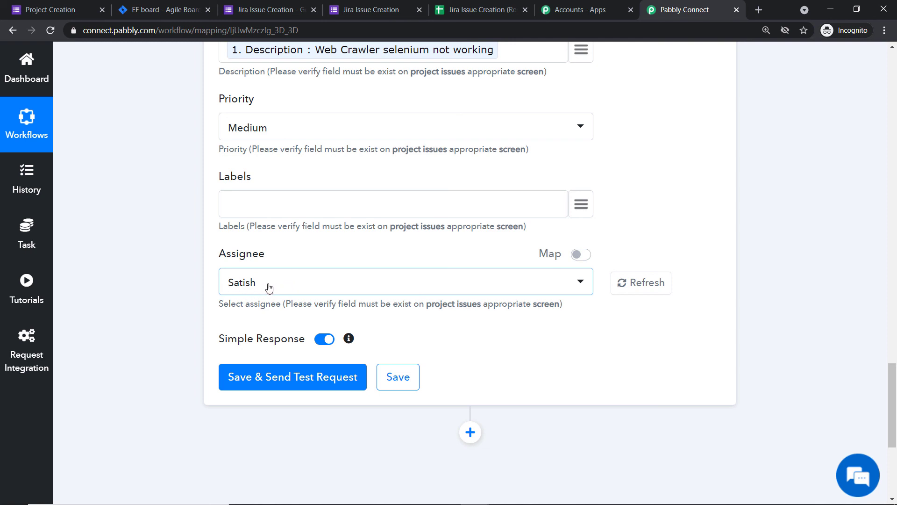
Save the Create Issue action with a test request, and reload the Error Fixing Kanban board in Jira to check for the issue.
scroll(326, 297, down, 2)
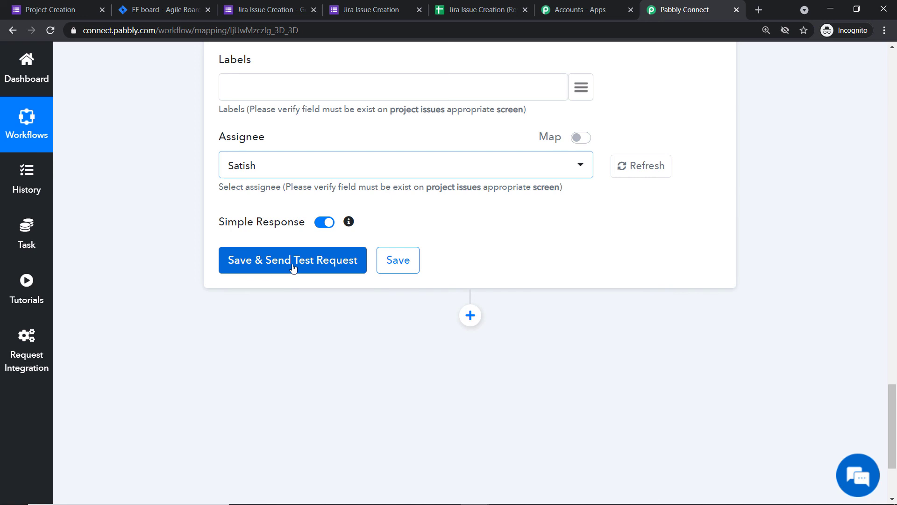
click(293, 267)
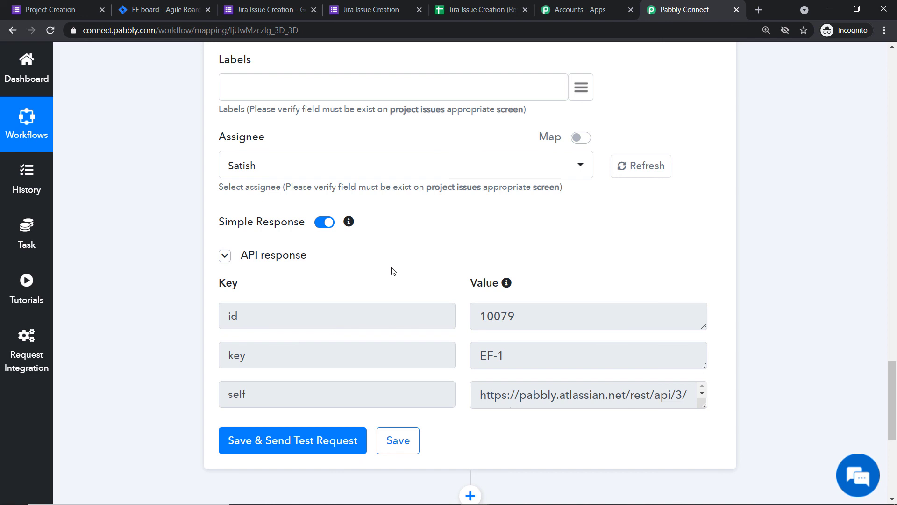
click(196, 8)
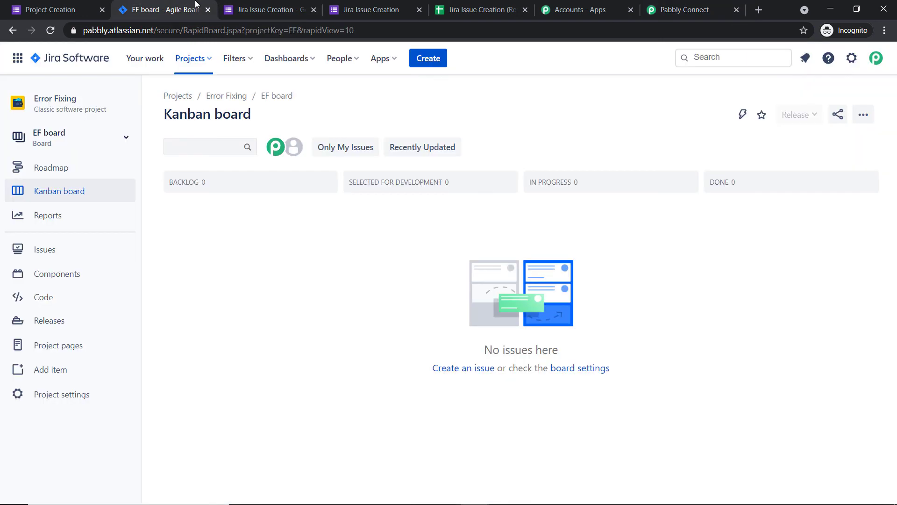
click(50, 30)
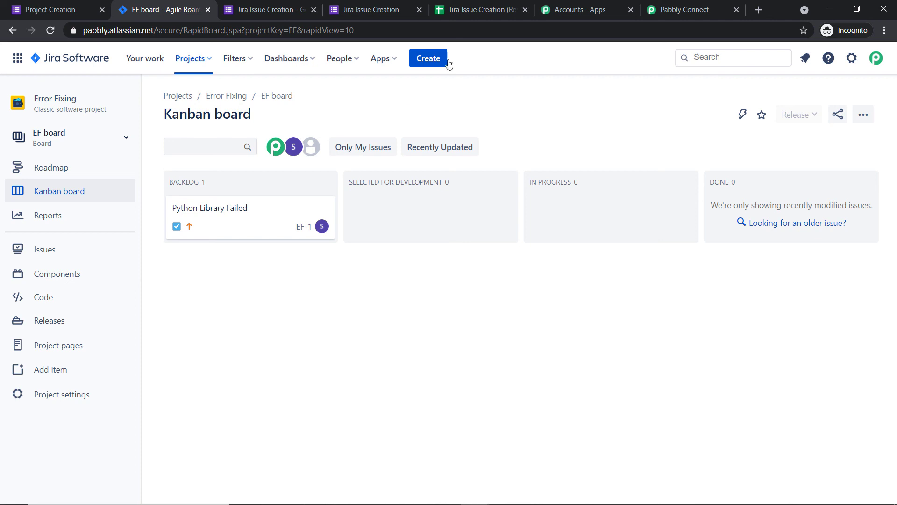
Switch back to Pabbly Connect and collapse the Jira Create Issue action and the Google Forms trigger.
click(673, 8)
scroll(895, 261, up, 15)
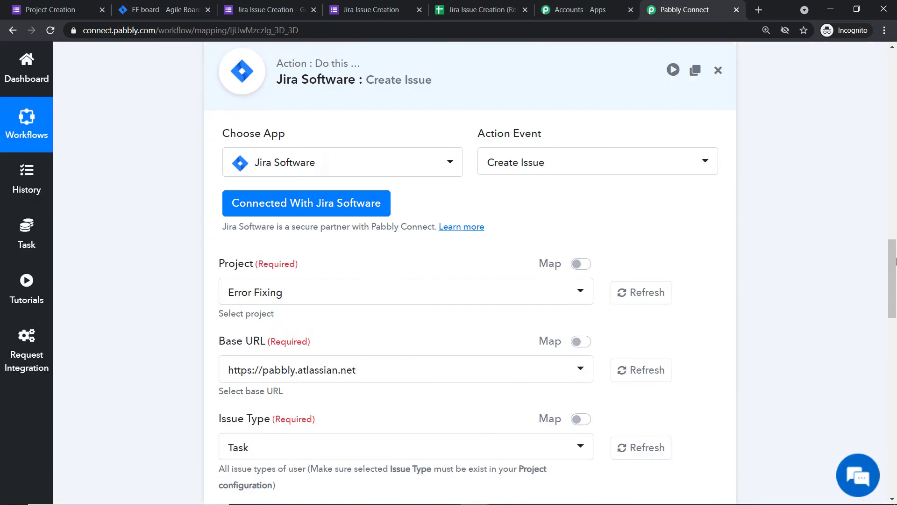
click(433, 159)
scroll(876, 191, up, 15)
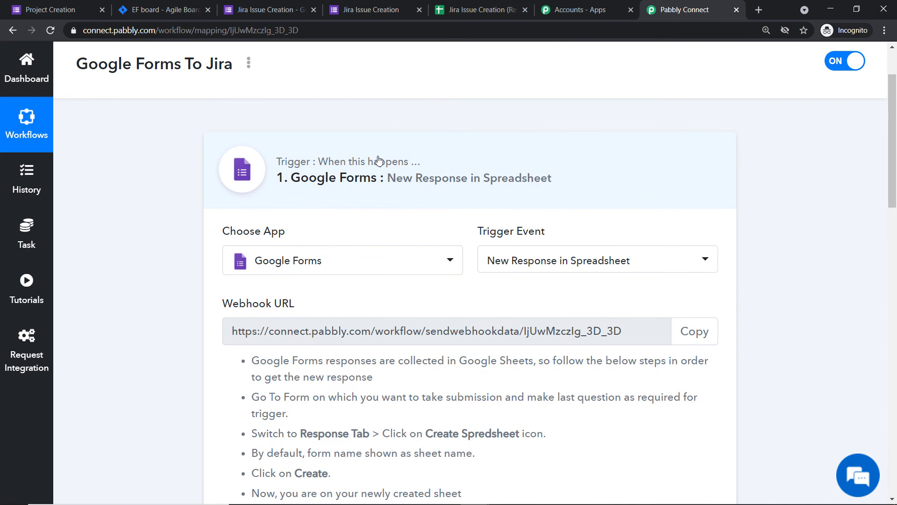
click(379, 160)
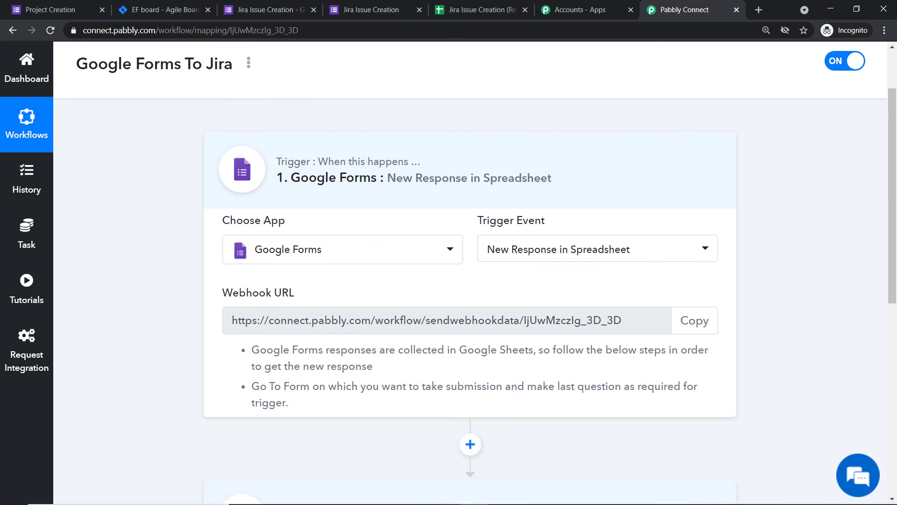
scroll(877, 142, down, 1)
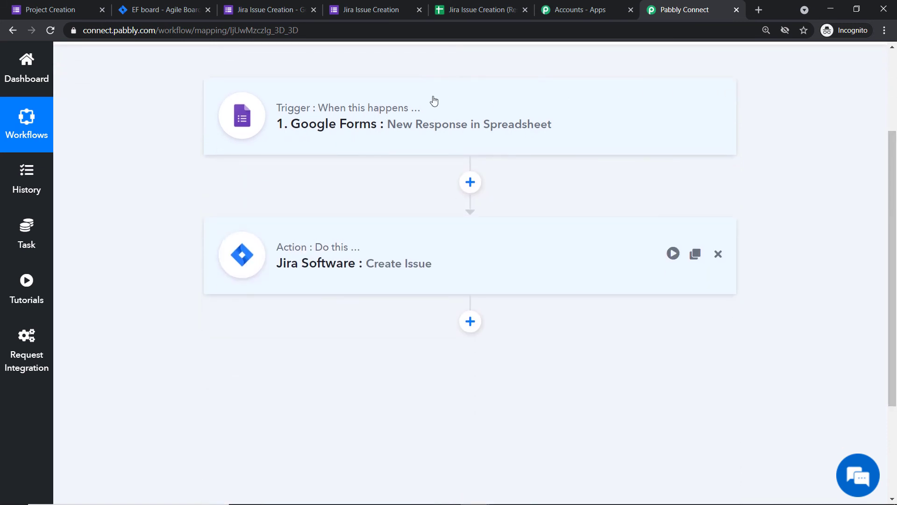